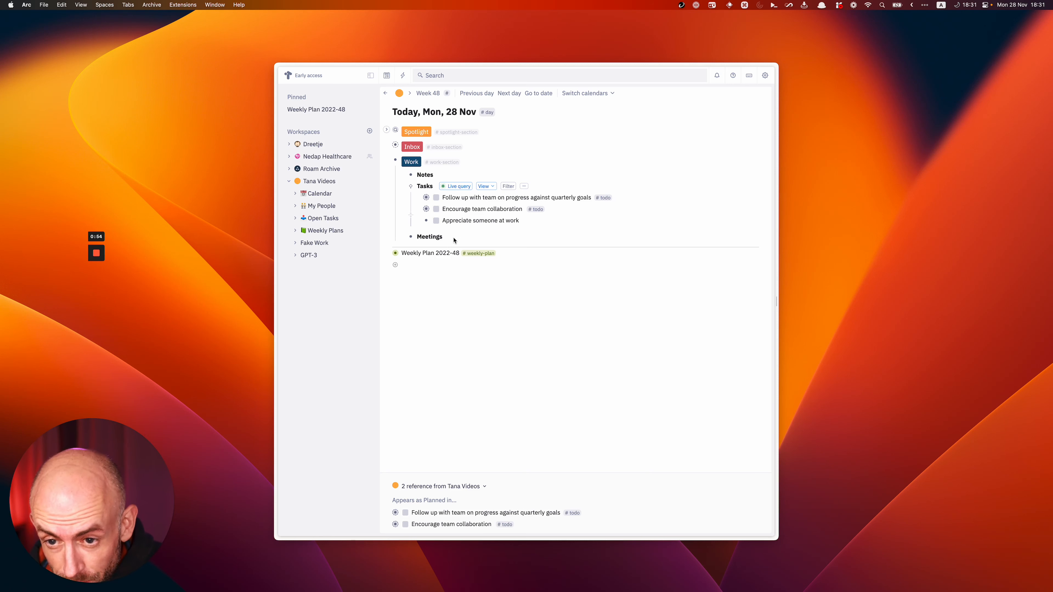
Add a node named "Project Meeting X" under the Meetings heading and tag it with #meeting.
left_click(452, 239)
key("Return")
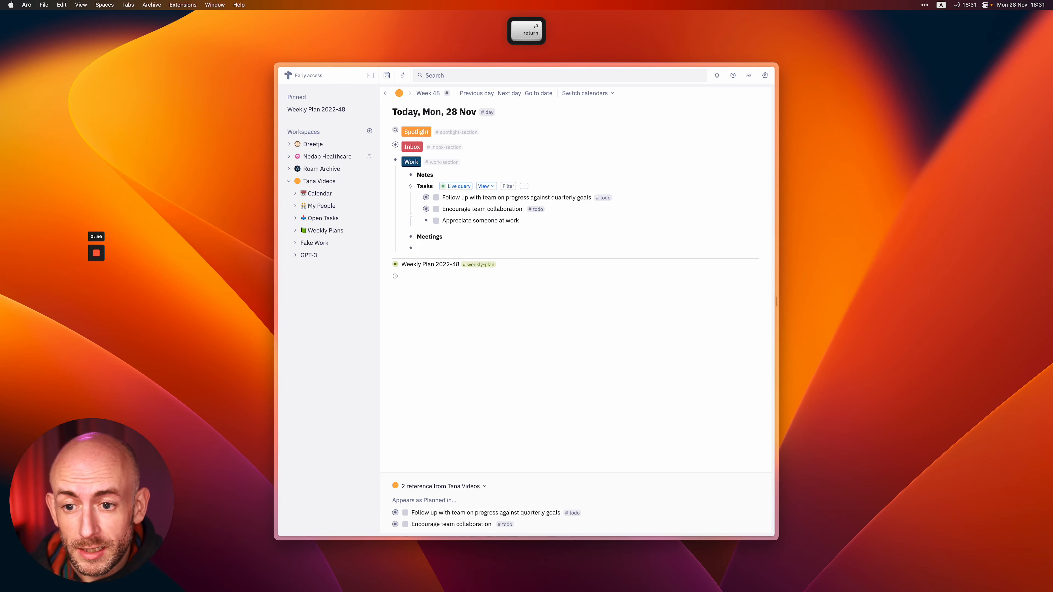
key("Tab")
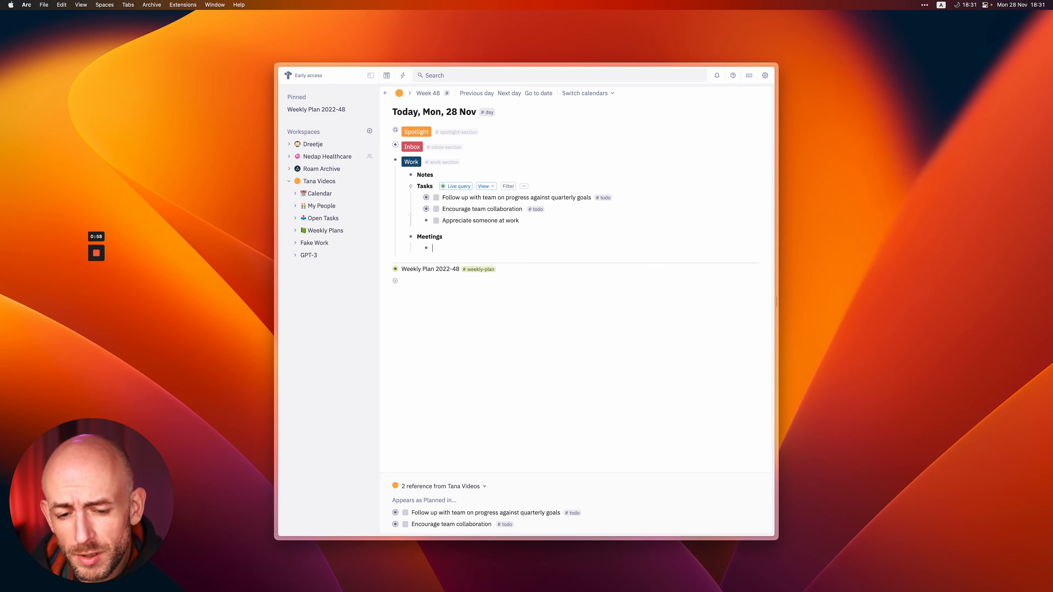
type("Proje")
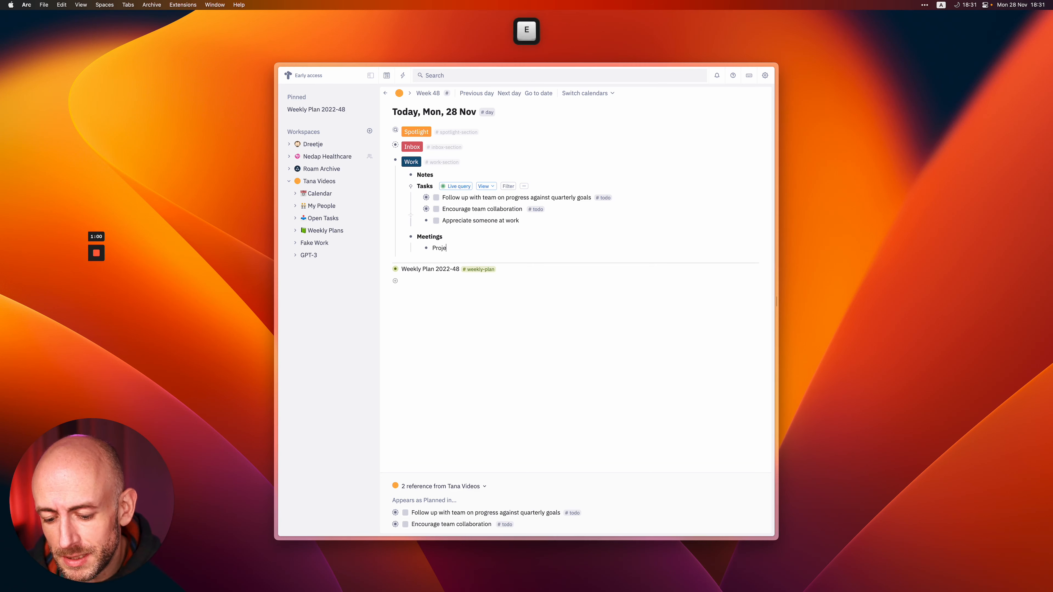
type("ct Meeting ")
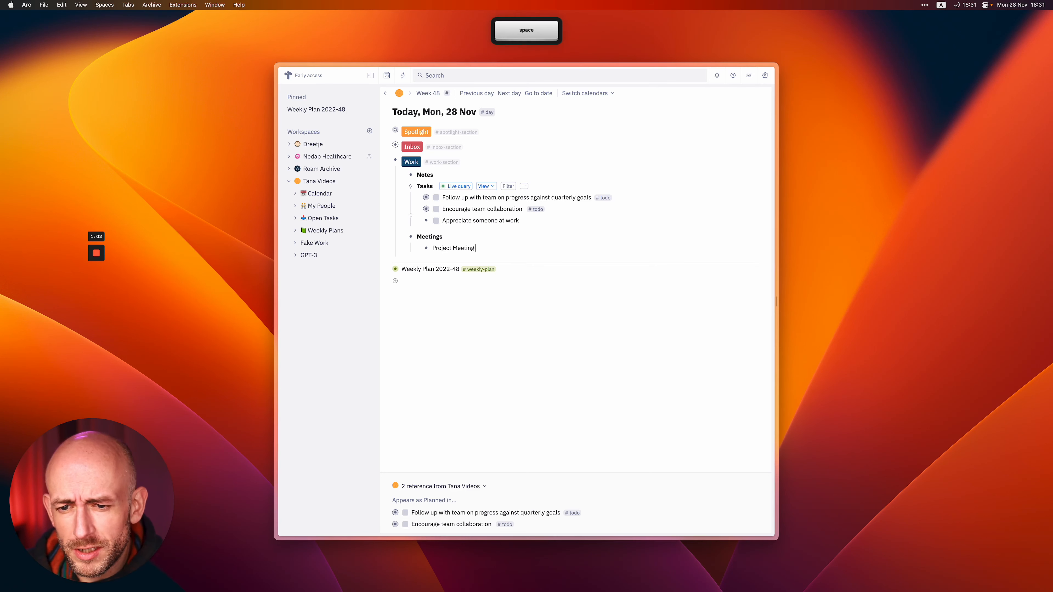
type("X")
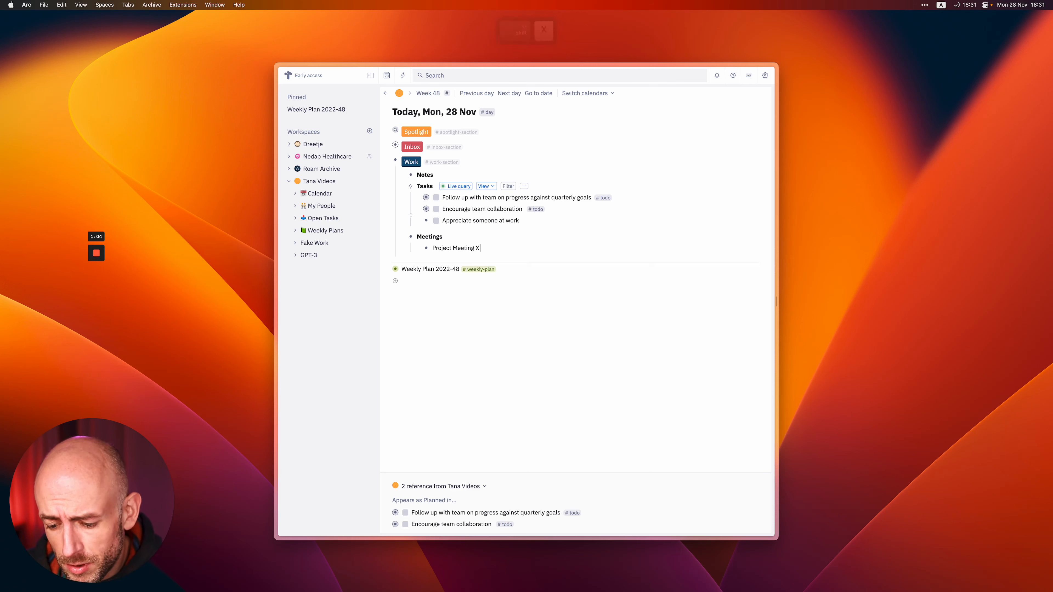
type(" #mee")
key("Return")
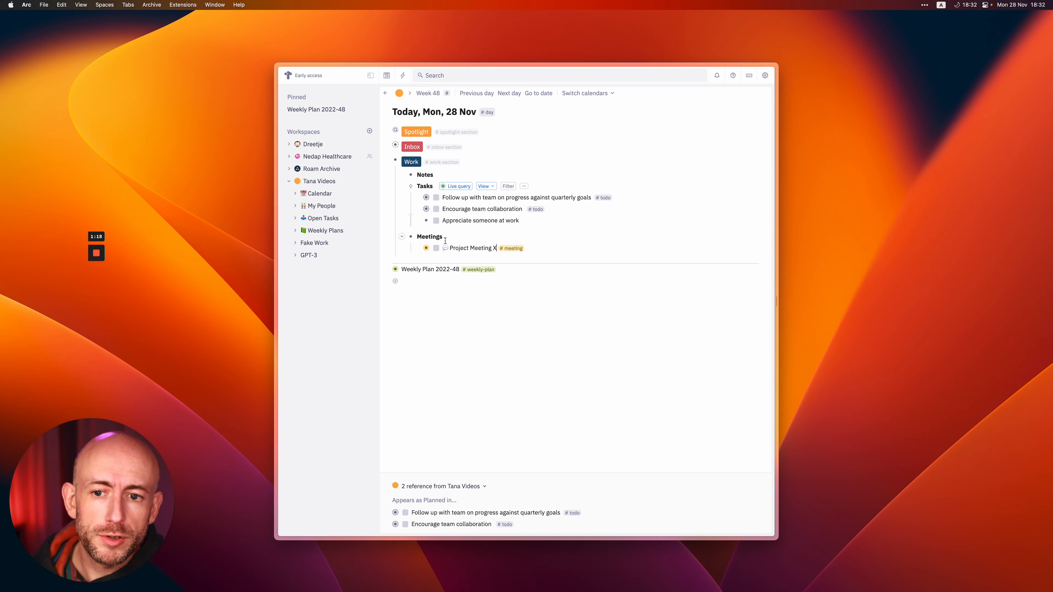
Check the Open Tasks list for the new meeting and return to today's calendar page.
left_click(330, 220)
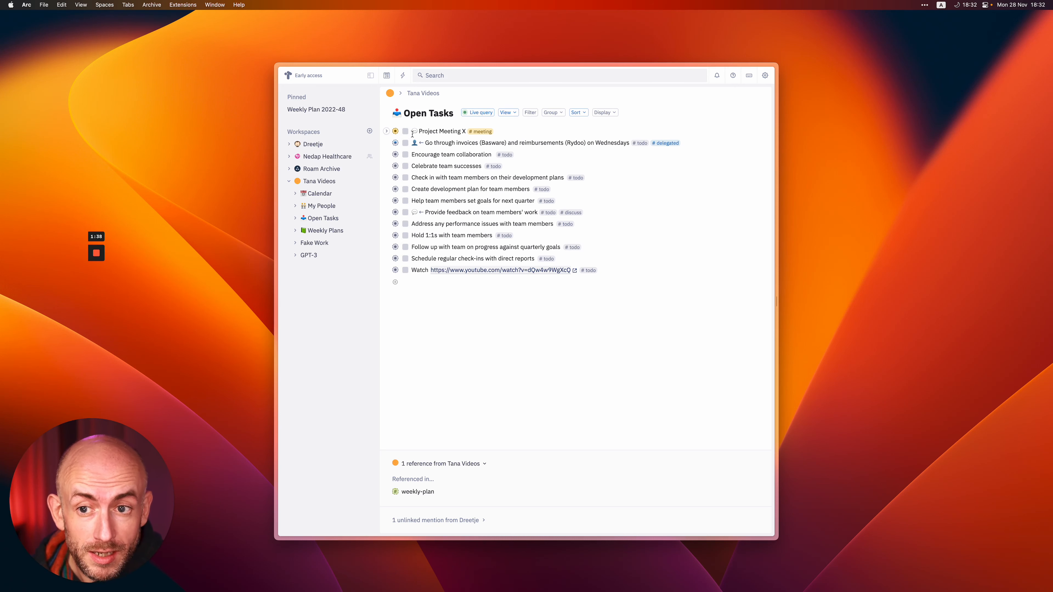
left_click(334, 193)
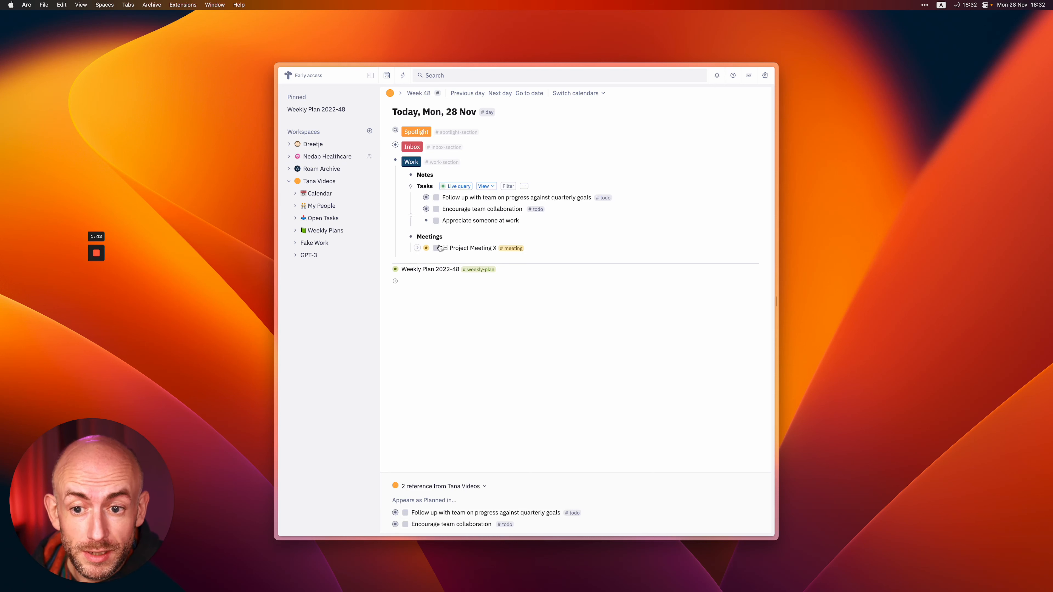
Add the Purpose field to Project Meeting X and set the existing co-worker found with "art" as its attendee.
left_click(417, 248)
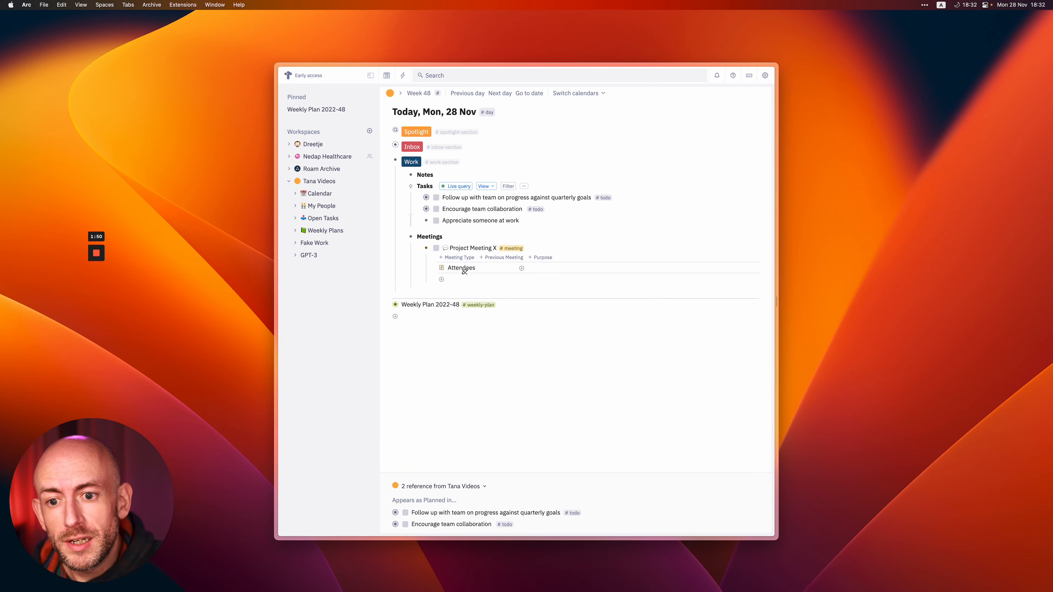
left_click(541, 258)
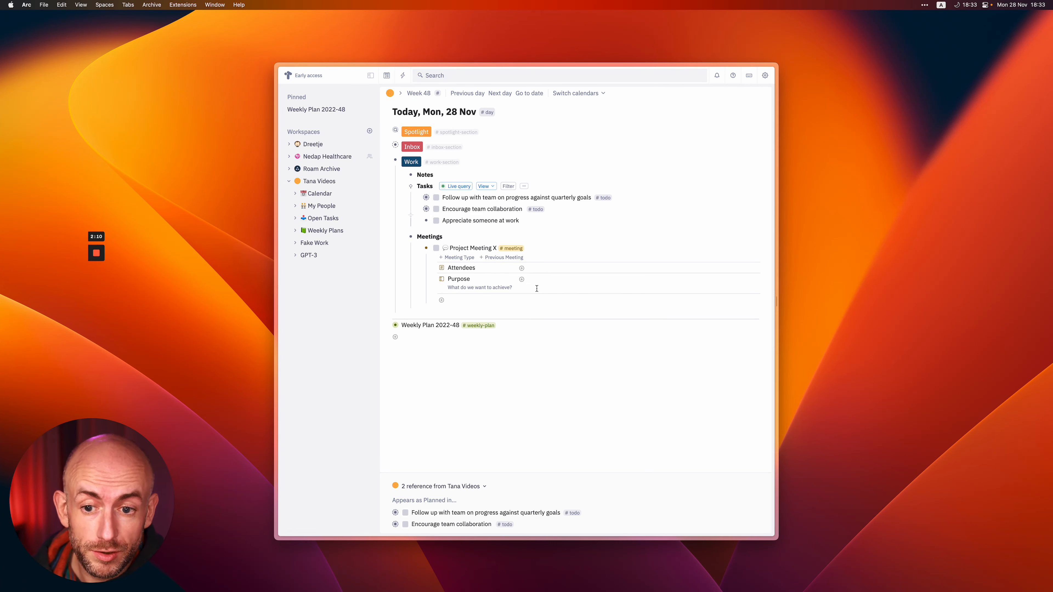
left_click(541, 272)
type("@art")
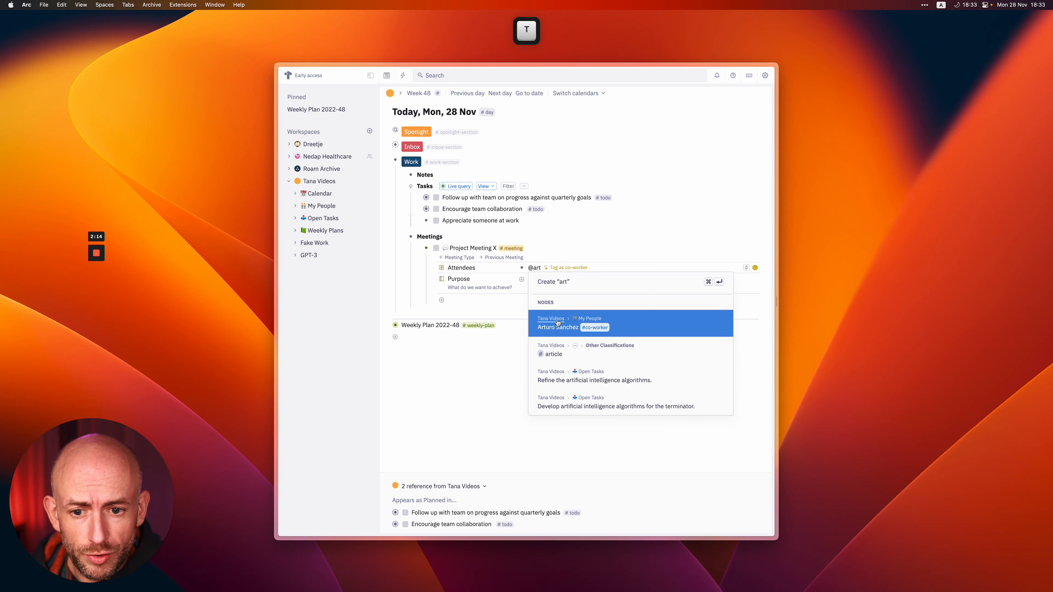
key("Escape")
key("super+z")
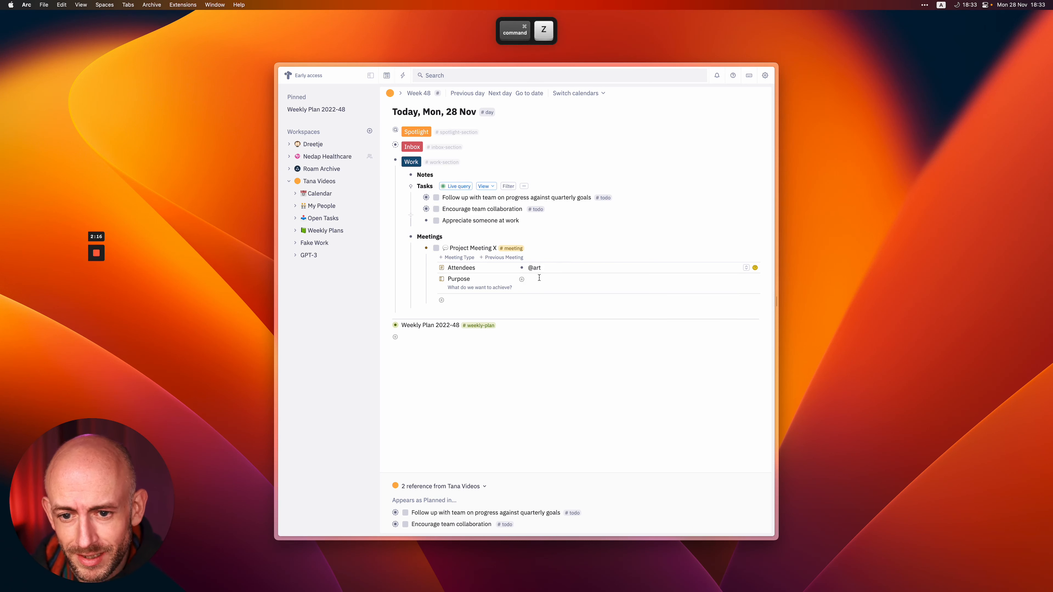
key("super+a")
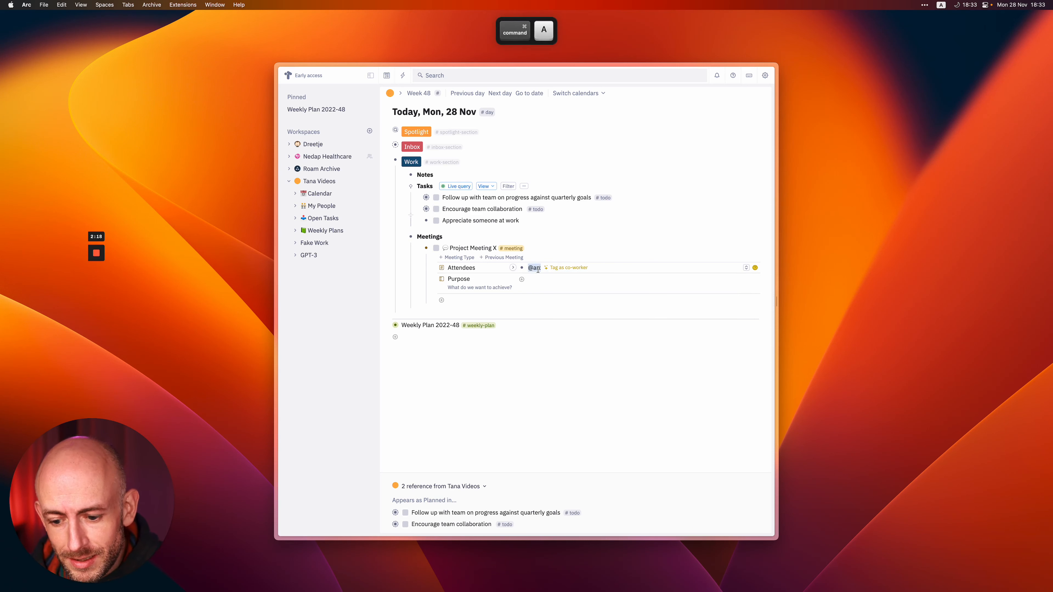
type("art")
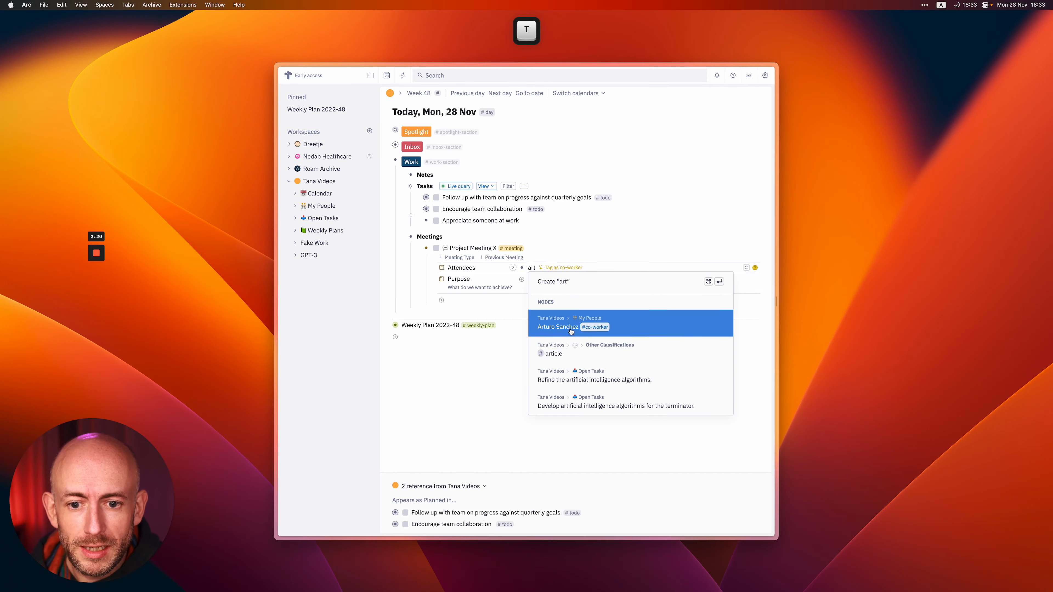
left_click(571, 332)
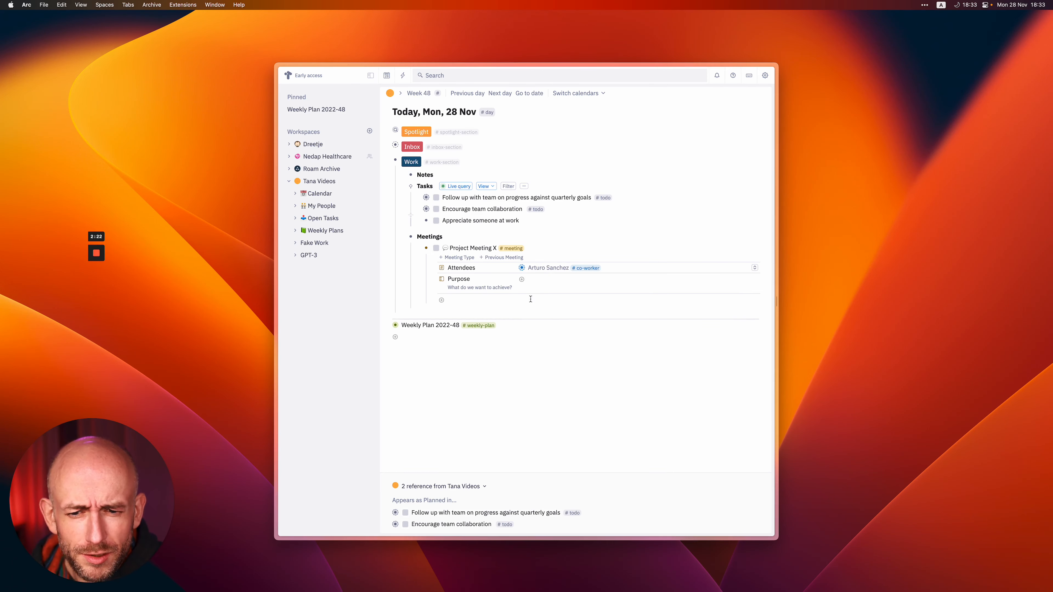
left_click(512, 305)
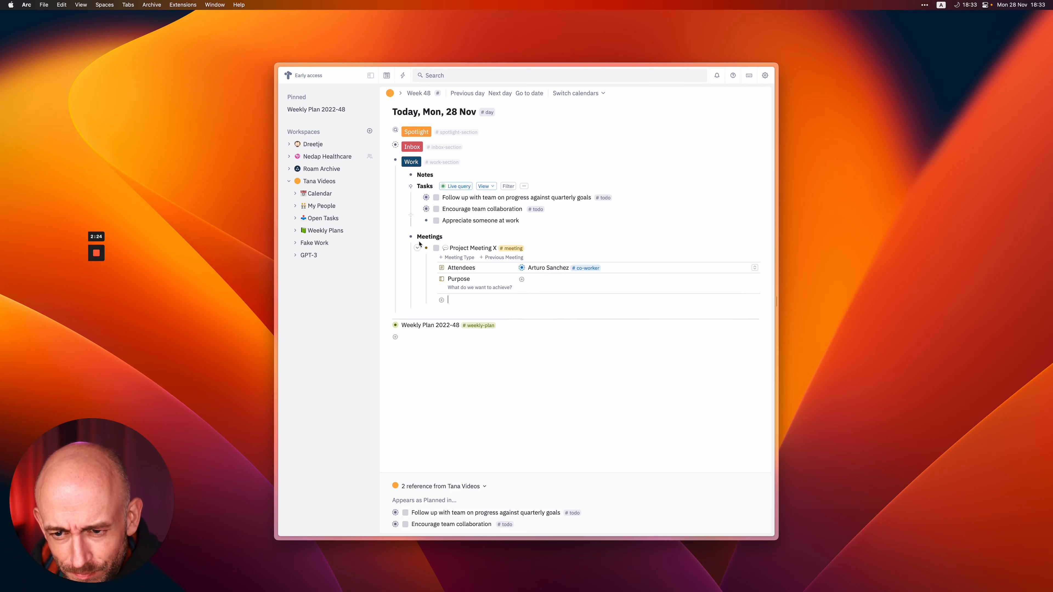
left_click(418, 248)
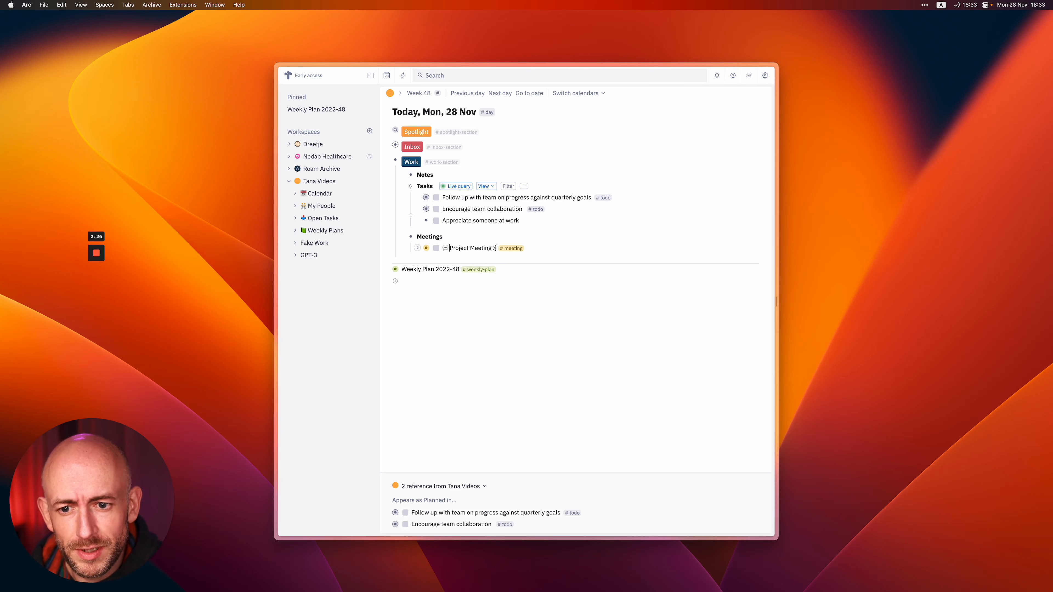
Add another meeting node tagged #1-1 directly below Project Meeting X.
key("Return")
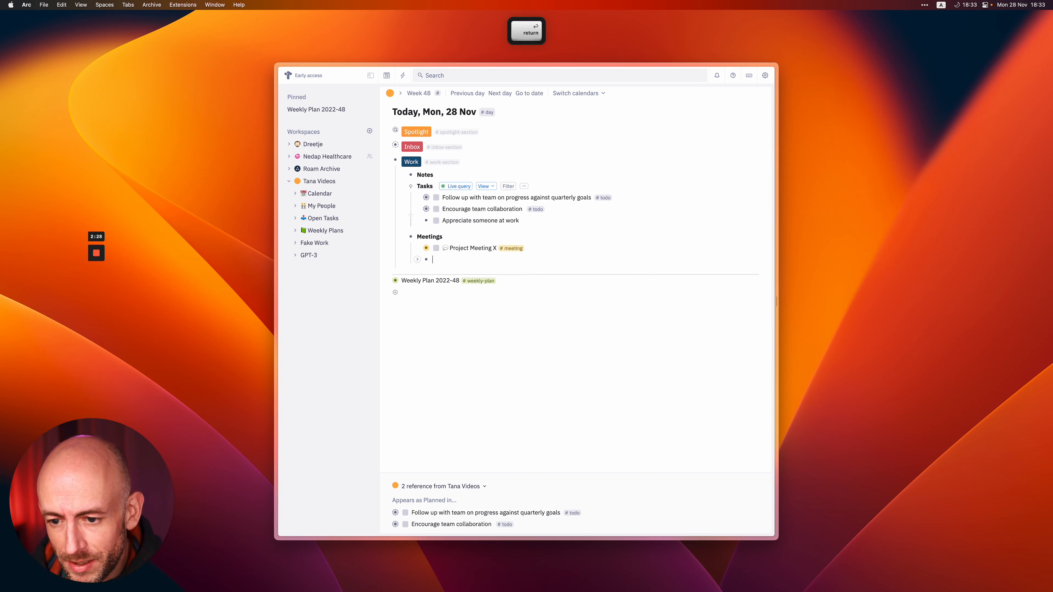
type("#1")
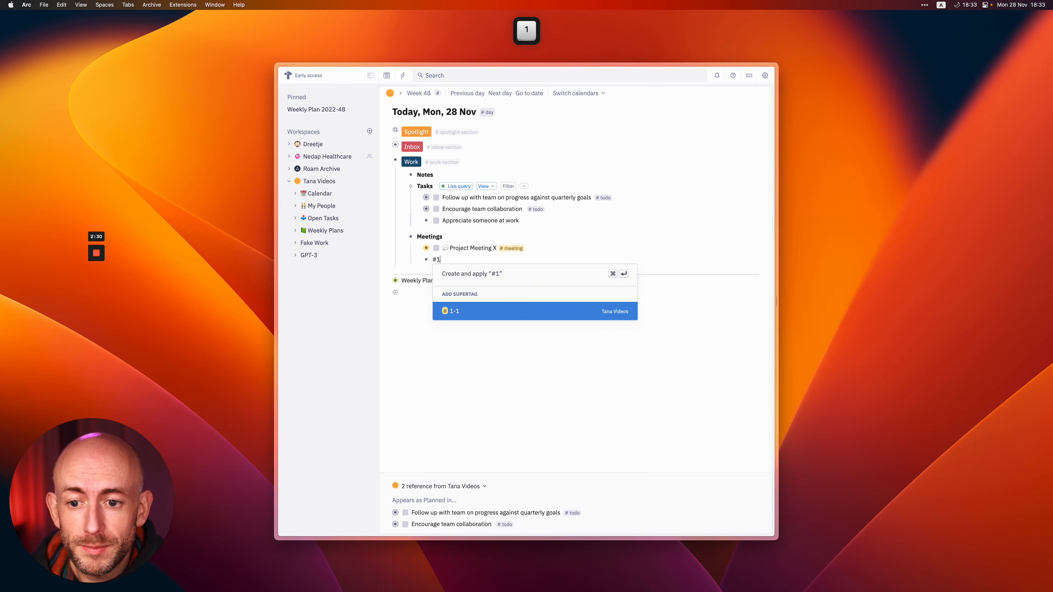
key("Return")
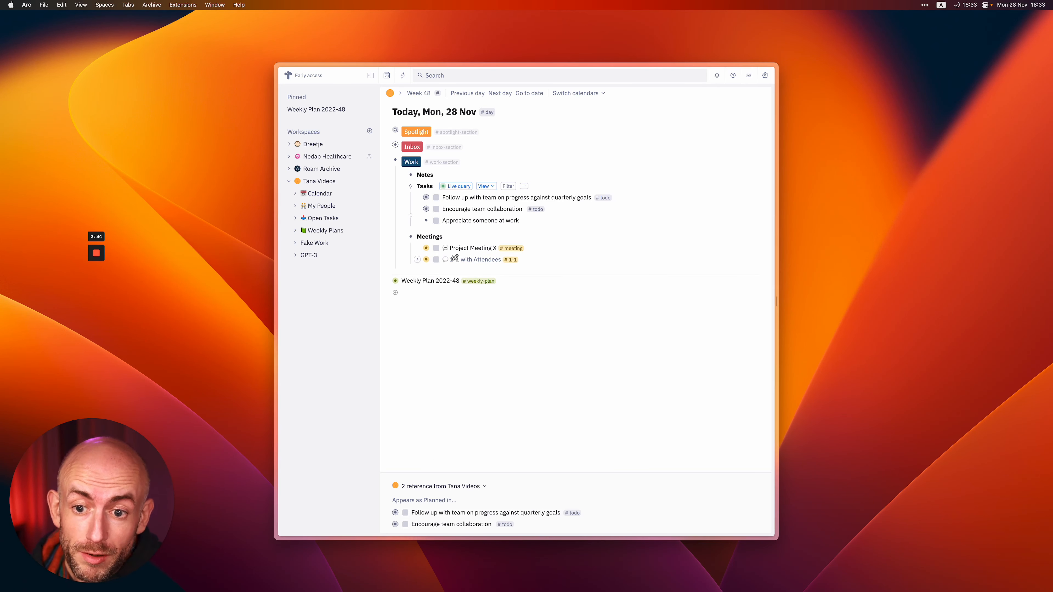
Set the same co-worker as attendee of the new 1-1 meeting.
left_click(419, 261)
left_click(550, 282)
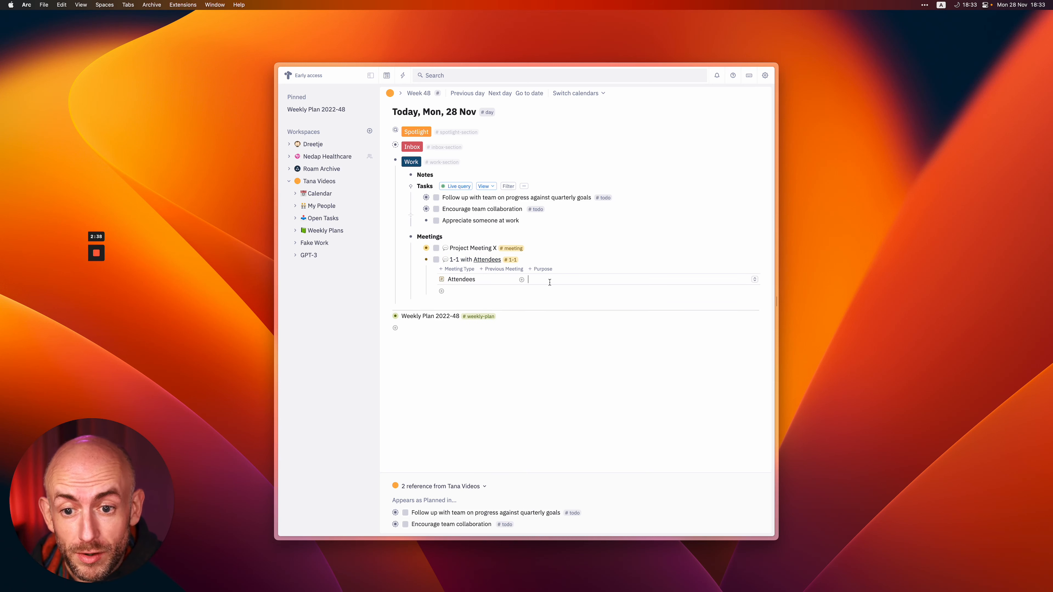
type("@ar")
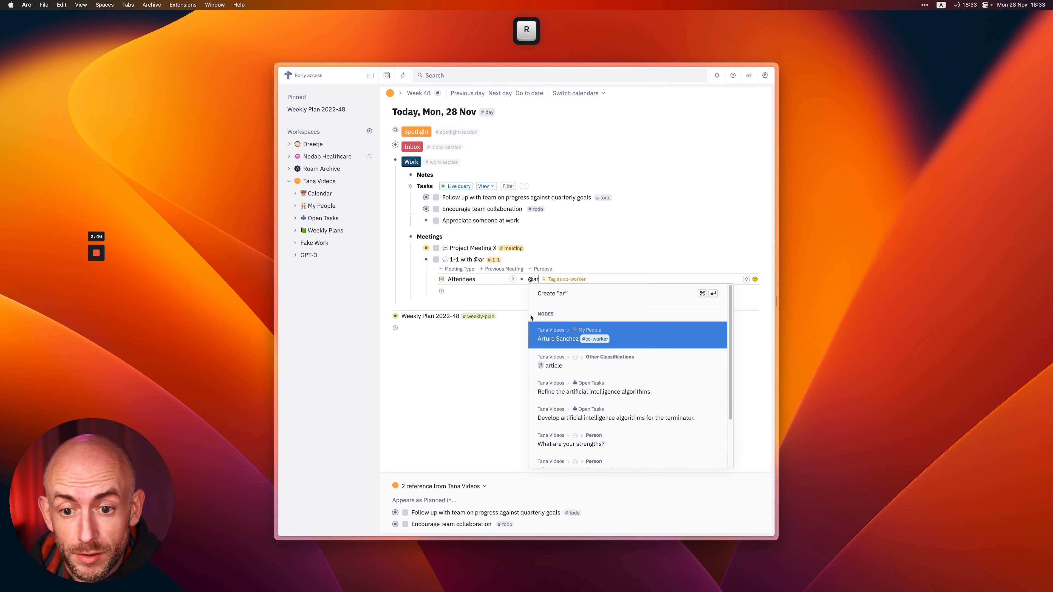
left_click(552, 340)
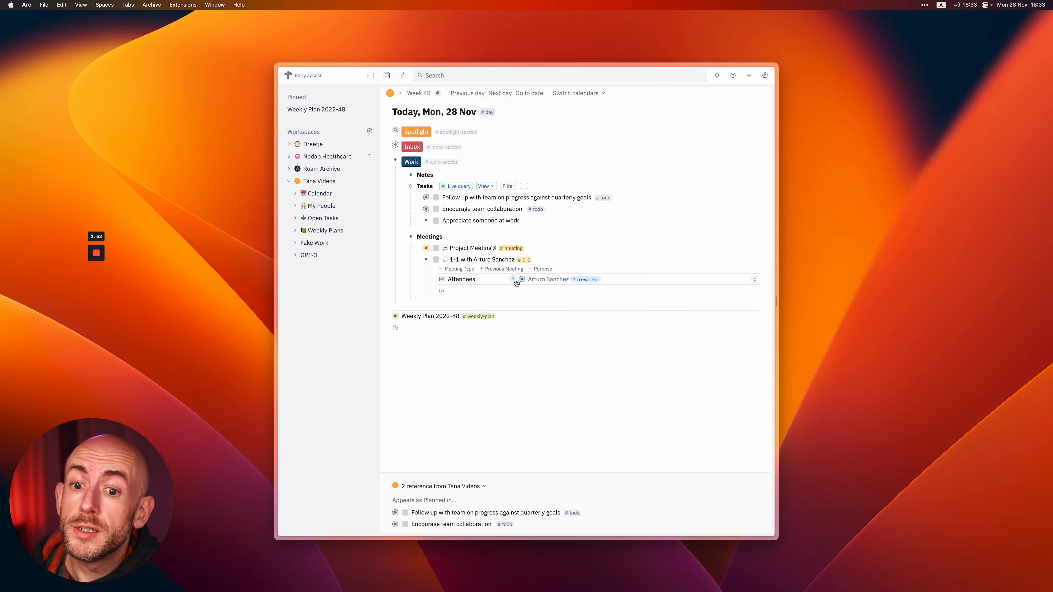
Inspect the attendee's Reminders inside the 1-1 meeting and the Discuss with field of the feedback reminder.
left_click(514, 280)
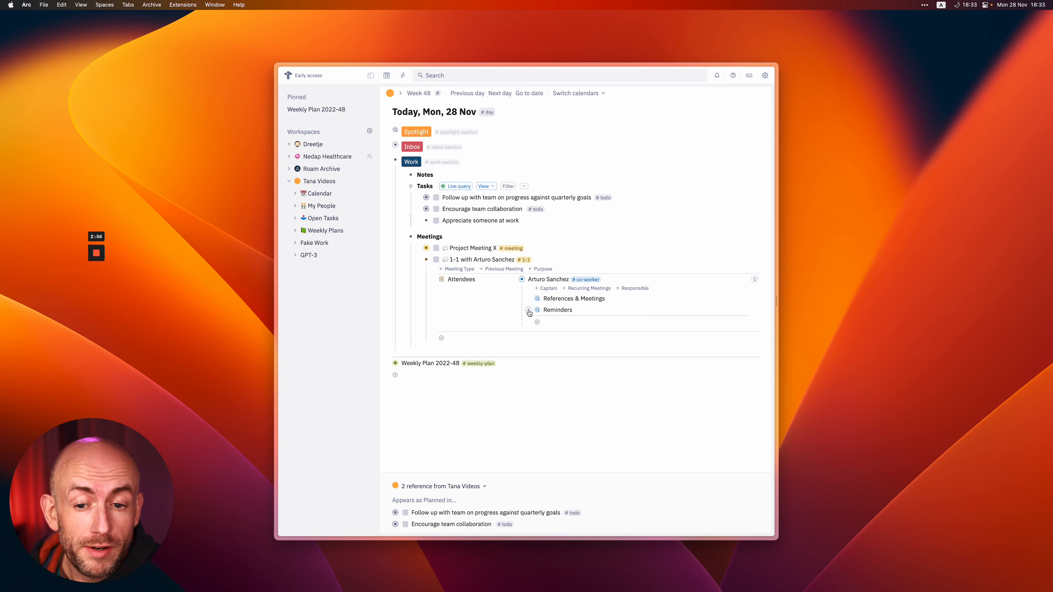
left_click(529, 310)
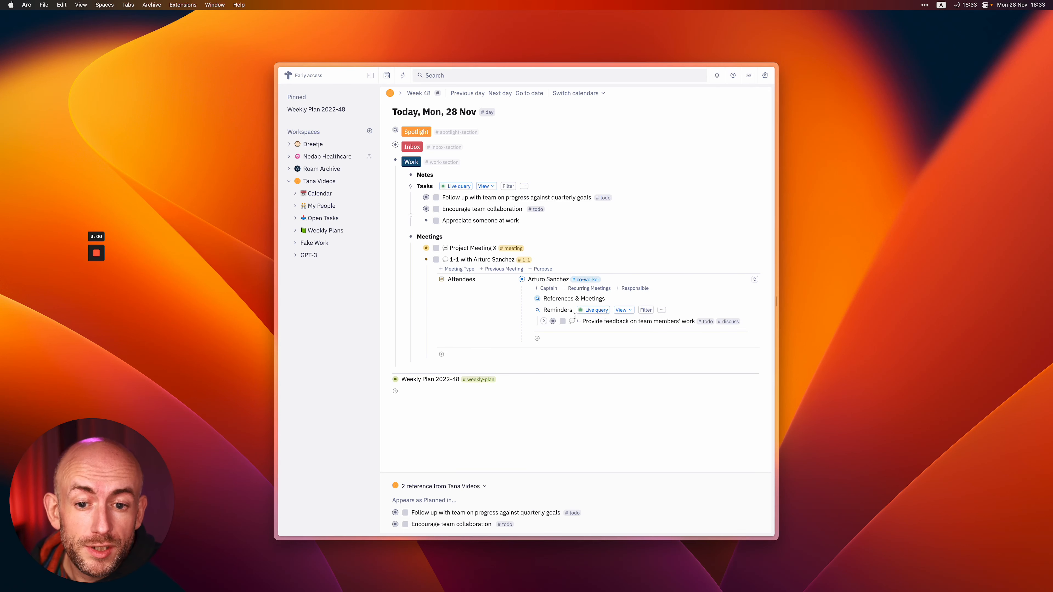
left_click(545, 322)
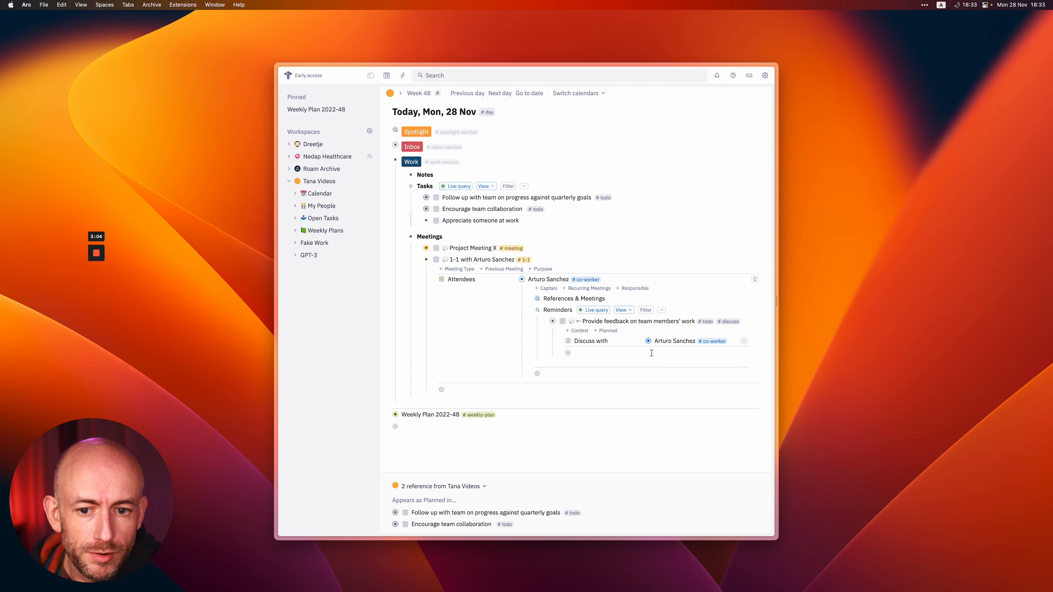
left_click(542, 322)
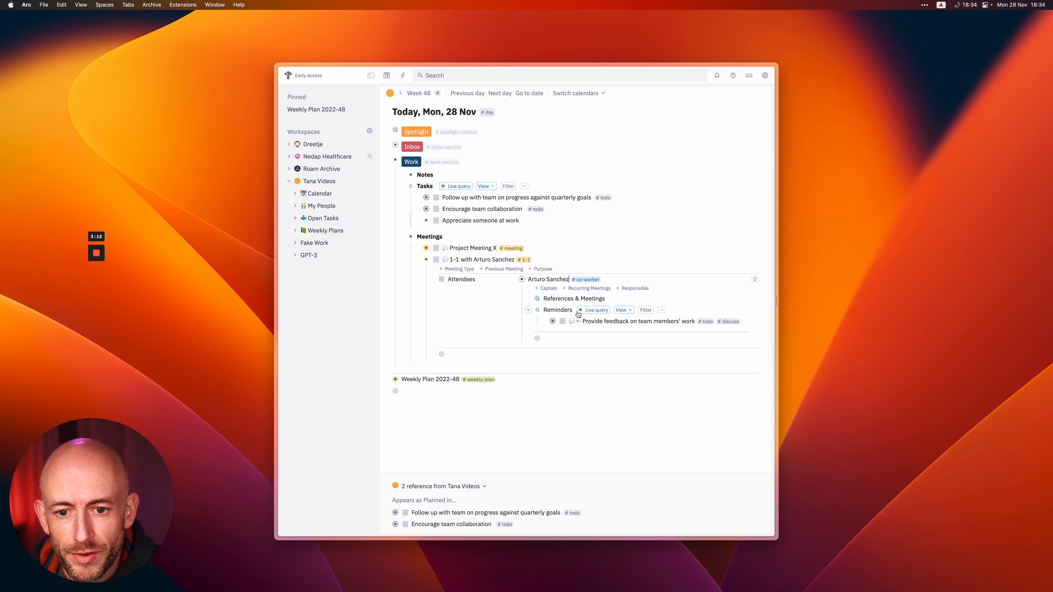
Examine the search expression behind the attendee's Reminders live query and return to its results.
left_click(595, 310)
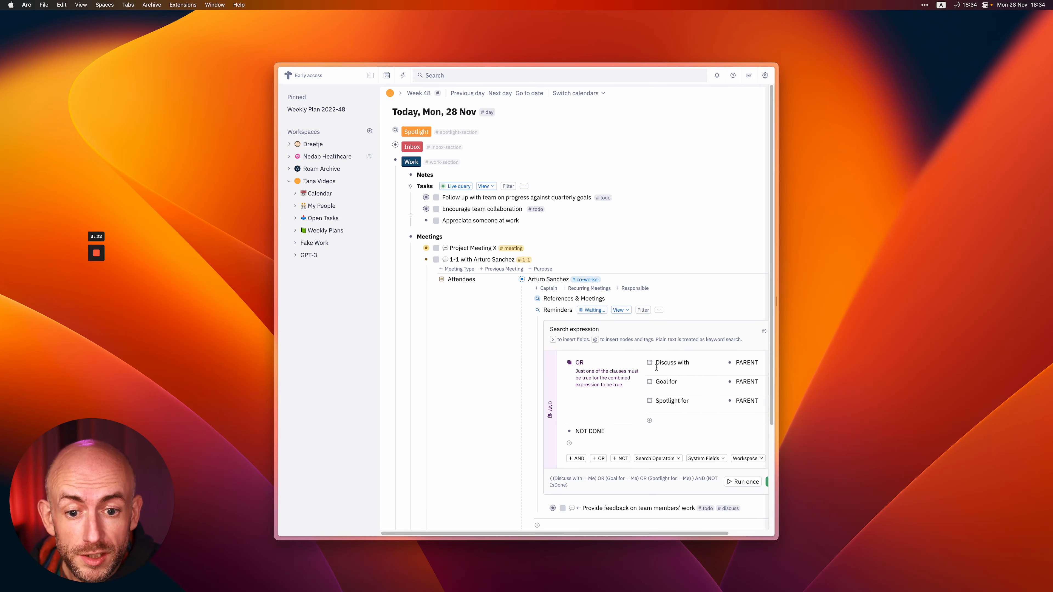
left_click(512, 283)
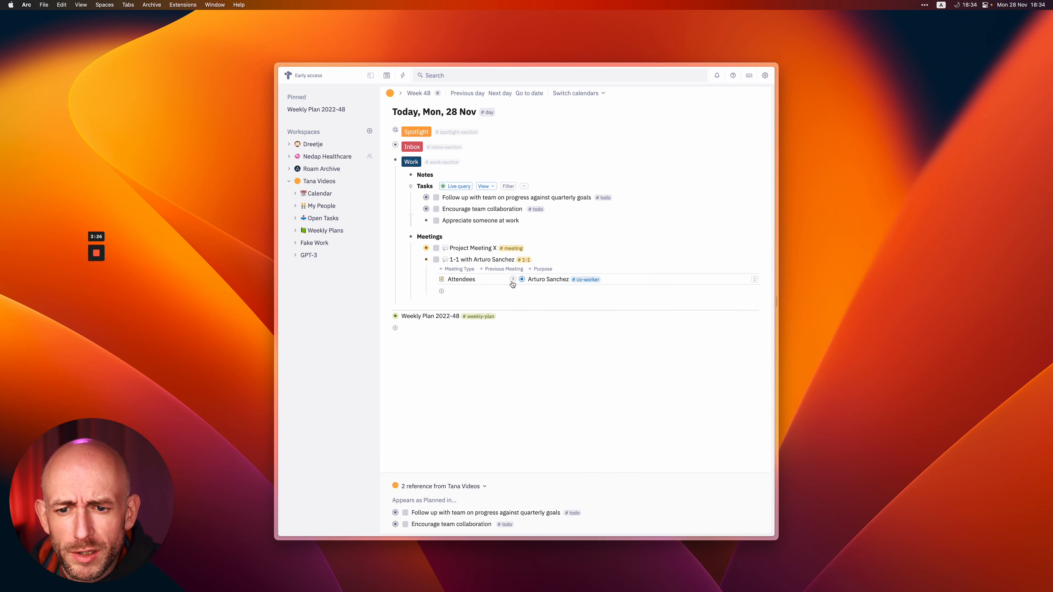
left_click(512, 283)
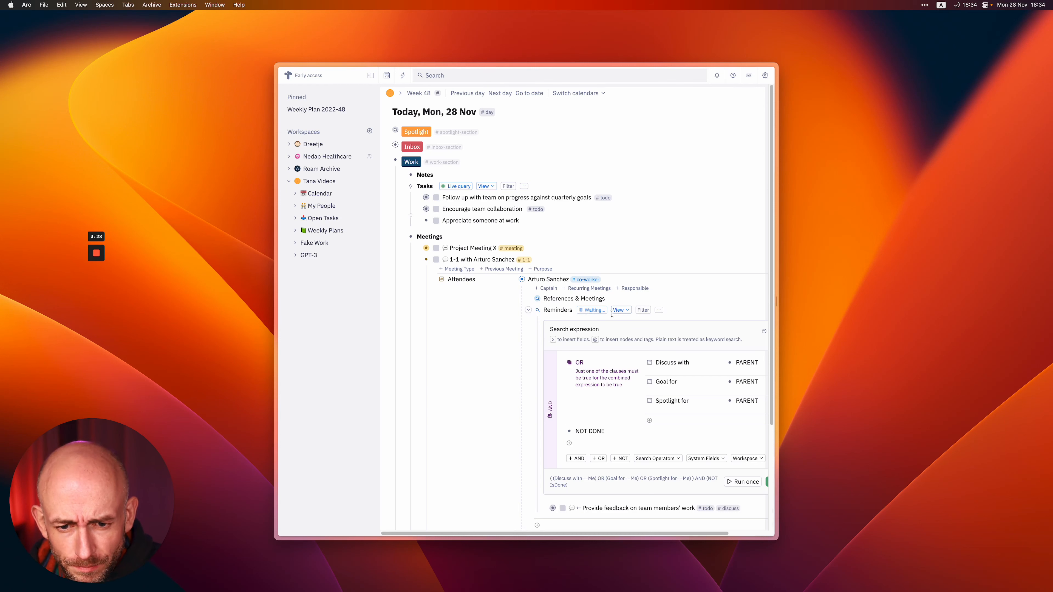
scroll(589, 309, "down", 1)
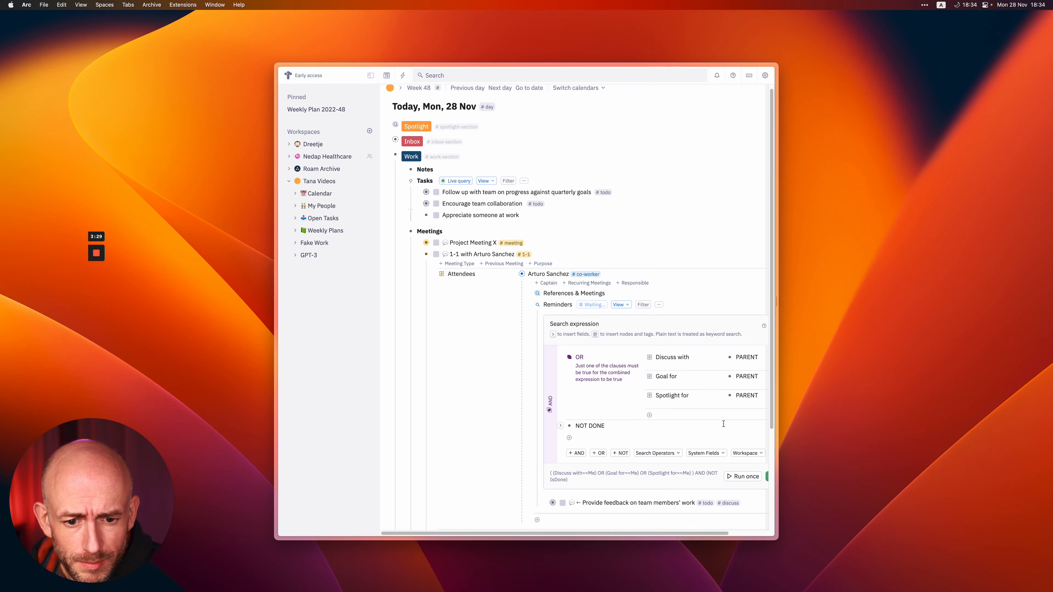
left_click(768, 478)
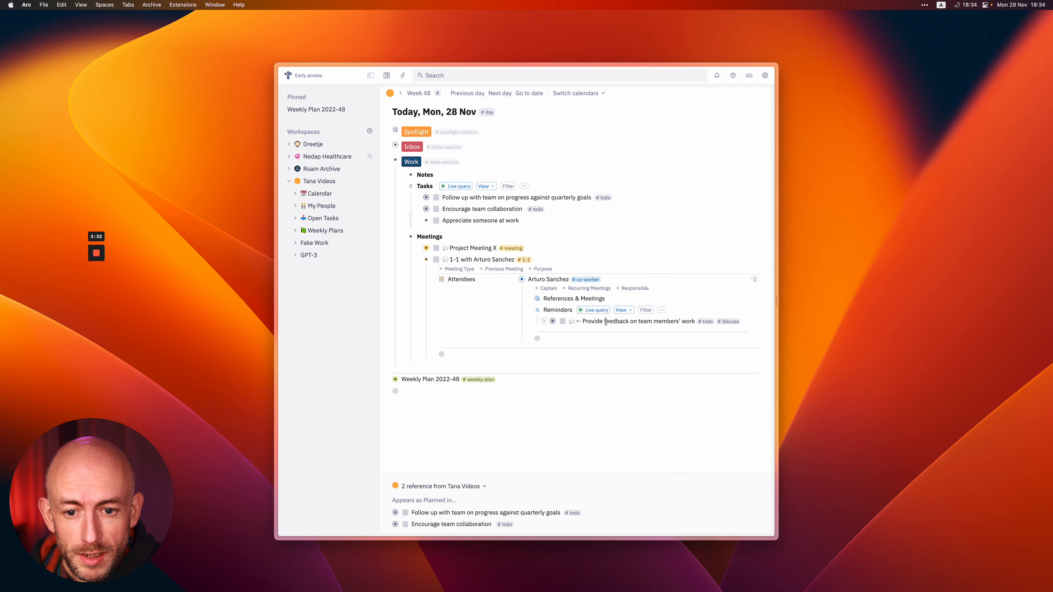
Copy the "Provide feedback on team members' work" reminder into the 1-1 meeting's content and collapse the meeting.
key("super+c")
left_click(465, 360)
key("super+v")
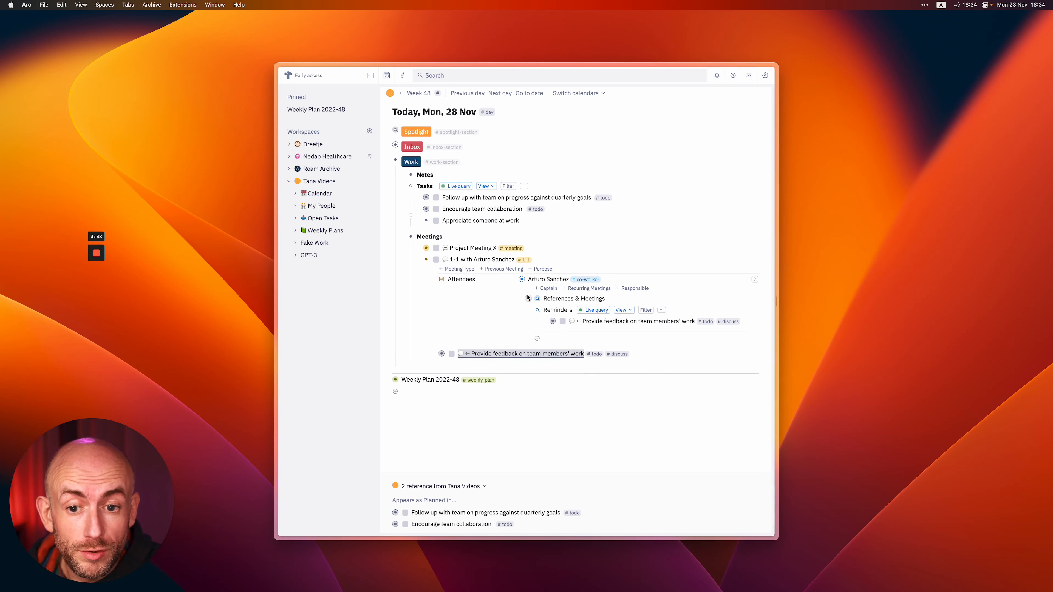
left_click(513, 280)
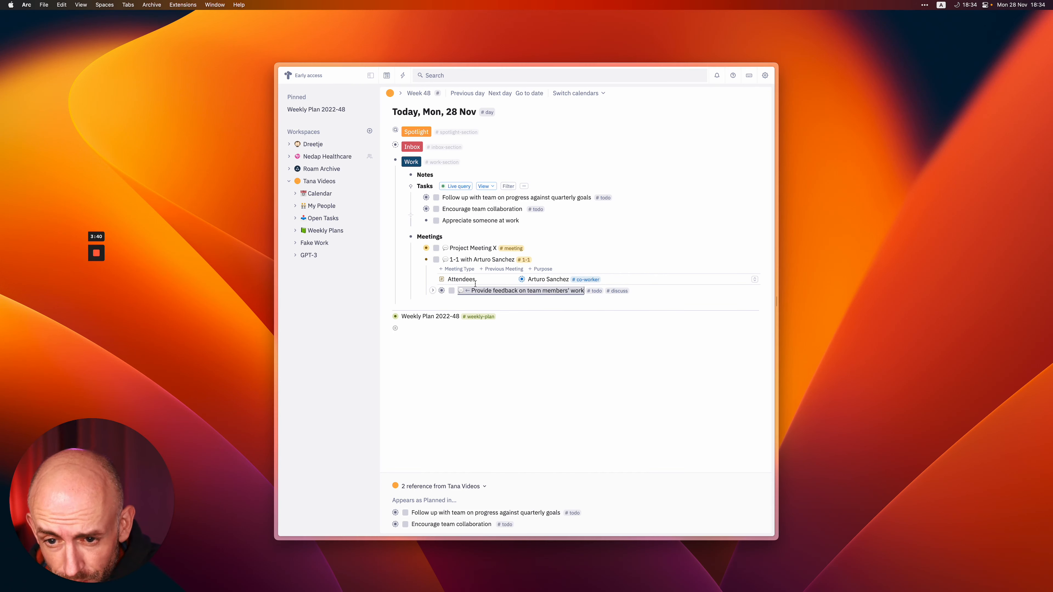
left_click(417, 259)
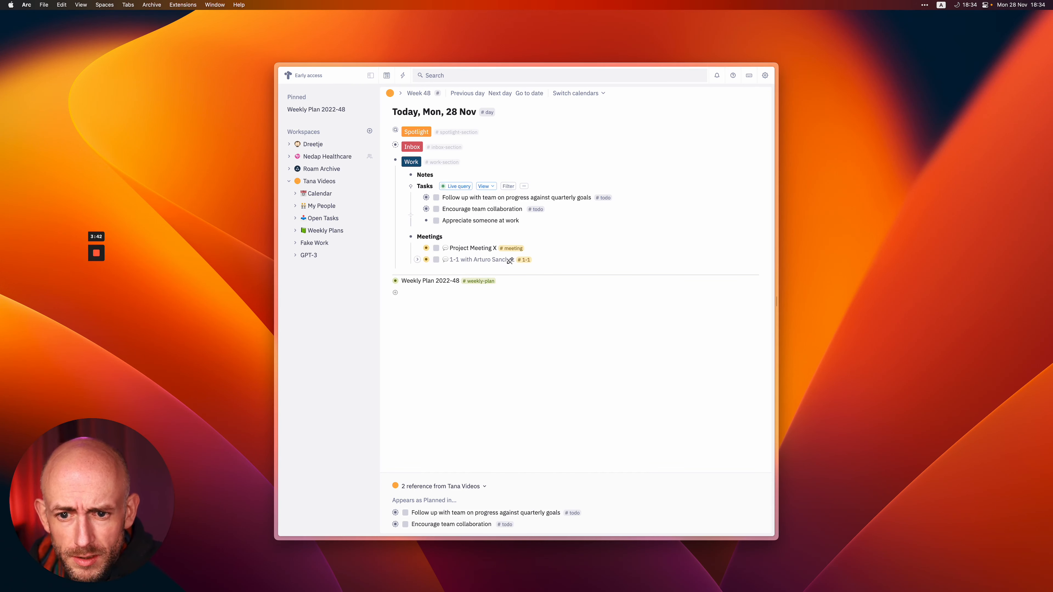
Add a new entry tagged 3P below the 1-1 meeting in the Meetings list.
left_click(524, 267)
key("Return")
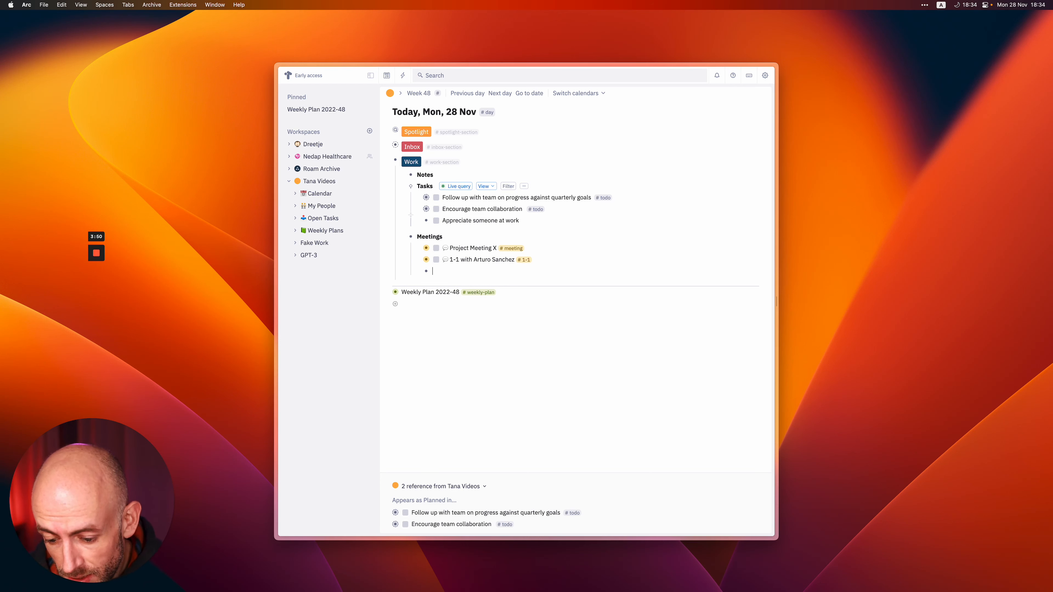
type("#3p")
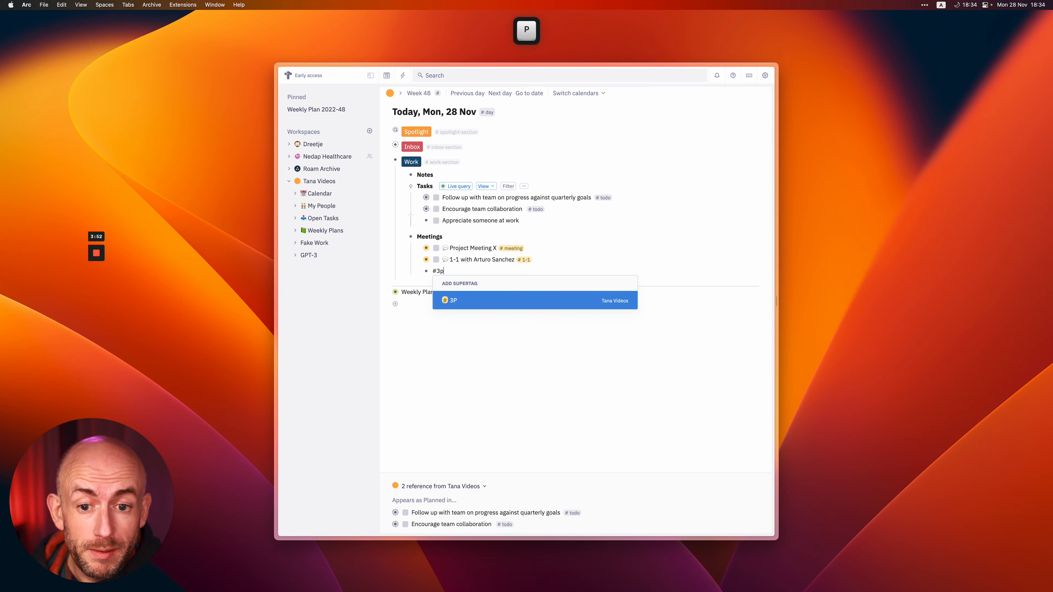
key("Return")
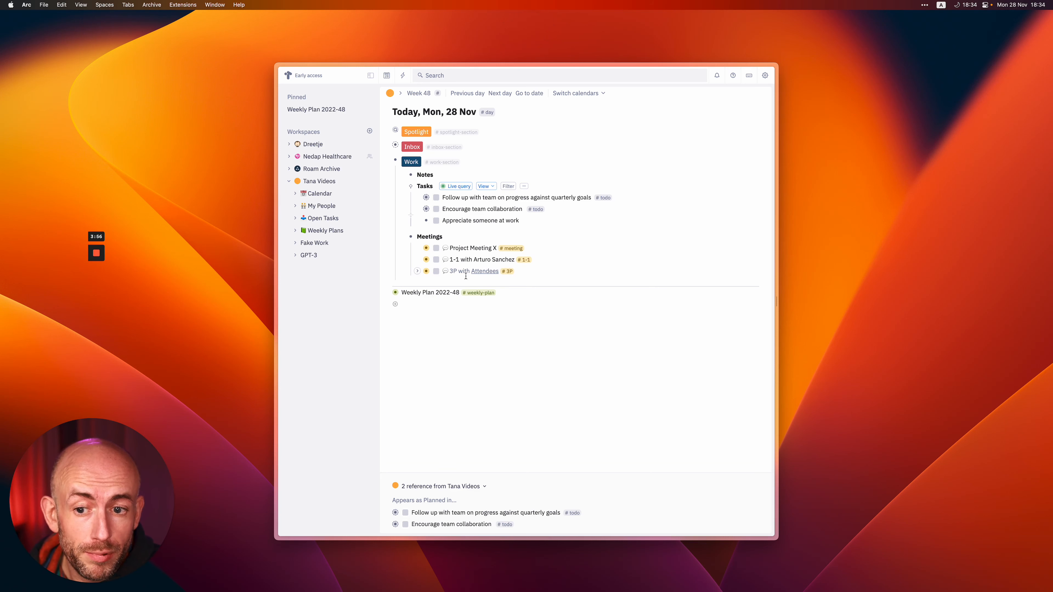
Expand the new 3P meeting and set the co-worker from the 1-1 meeting as its attendee.
left_click(417, 271)
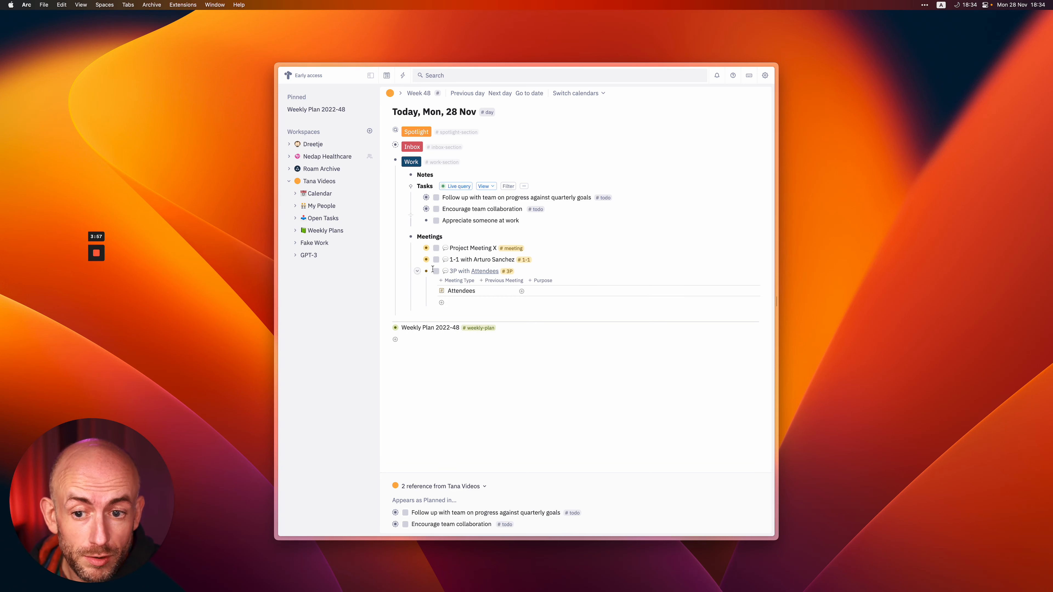
left_click(545, 298)
type("@art")
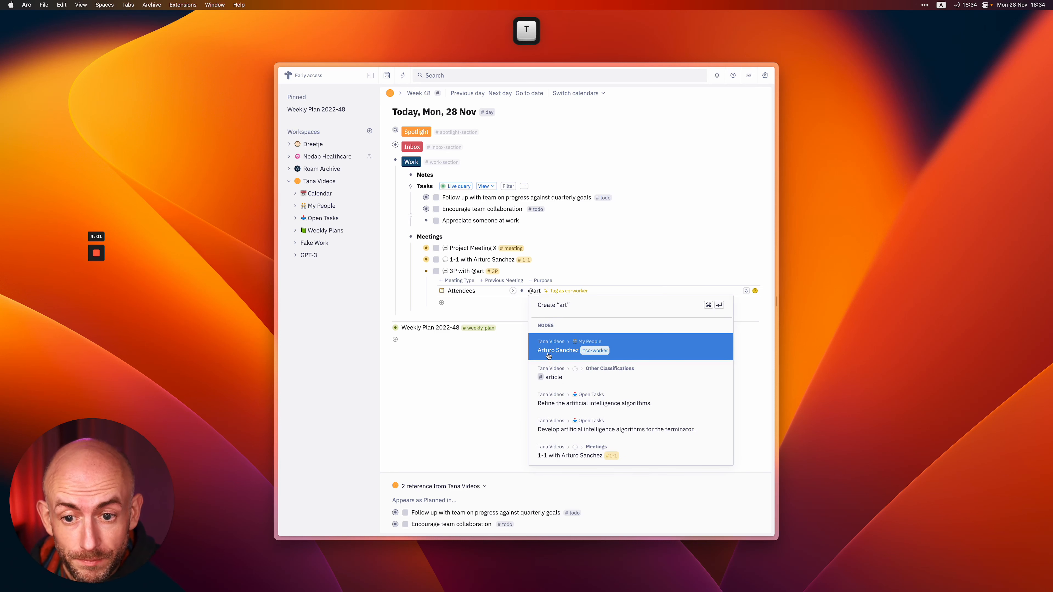
key("Return")
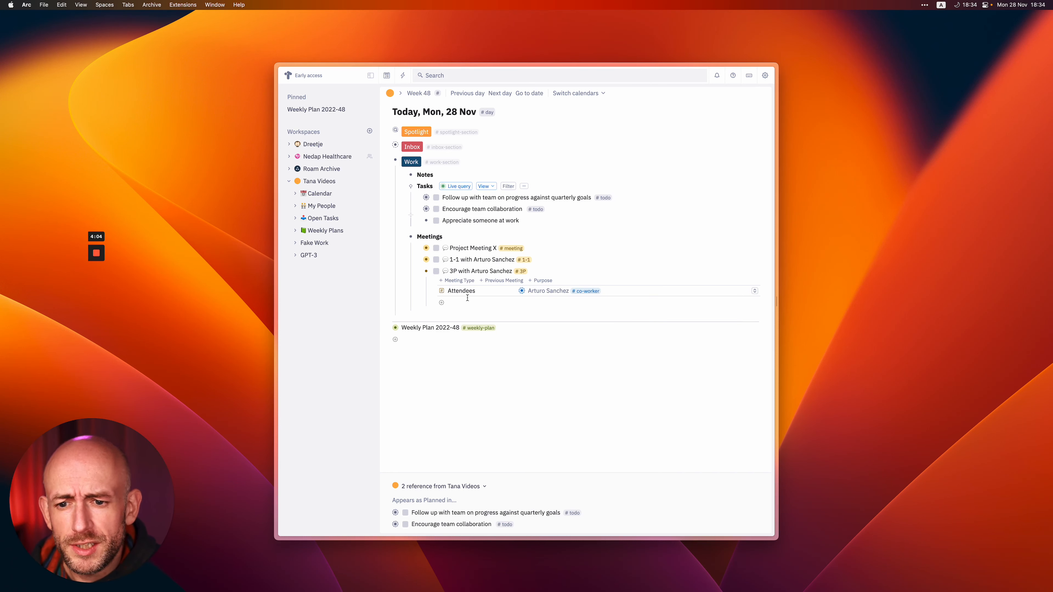
Insert the 3P Template from the library into the 3P meeting's content and detach it from its original.
left_click(462, 305)
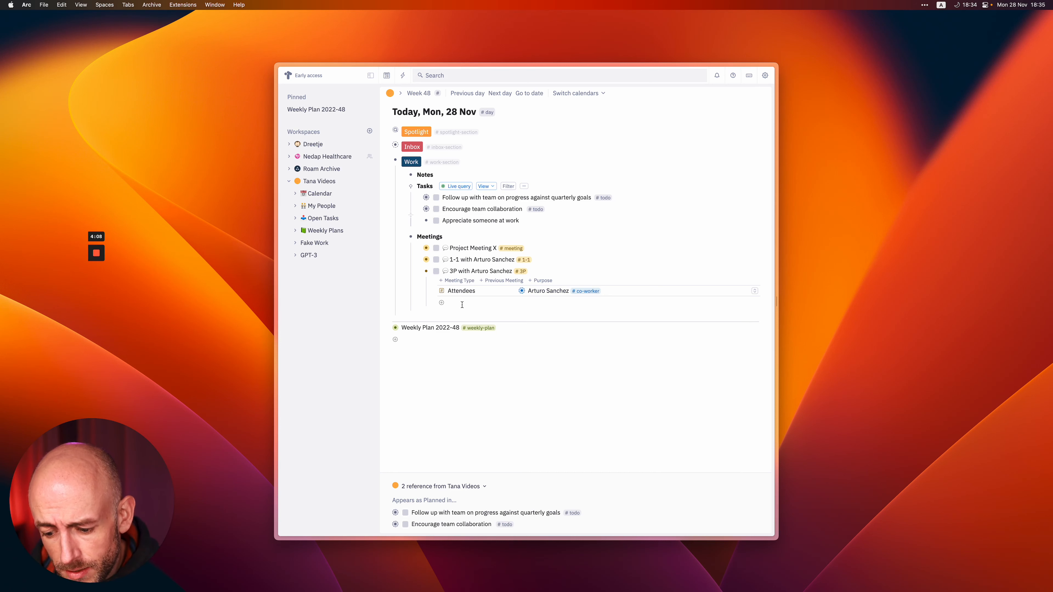
type("@3p")
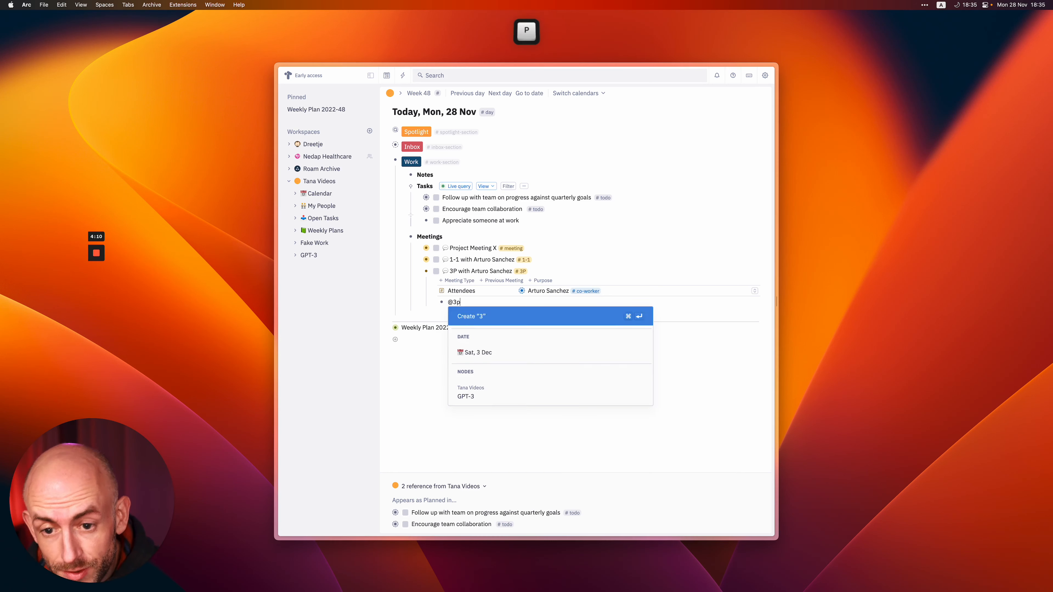
key("Down")
key("Down")
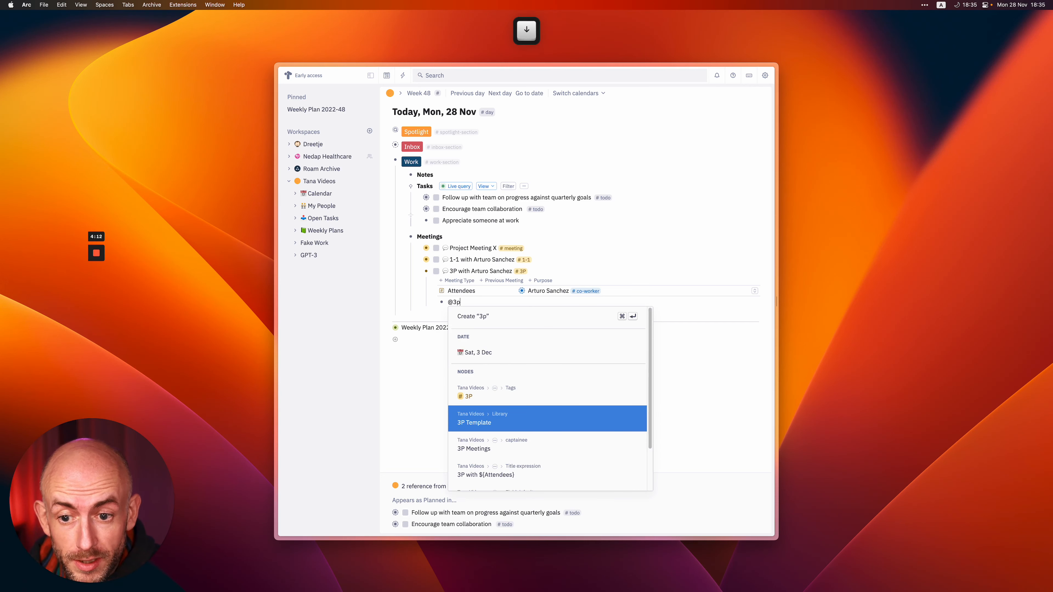
key("Return")
key("super+k")
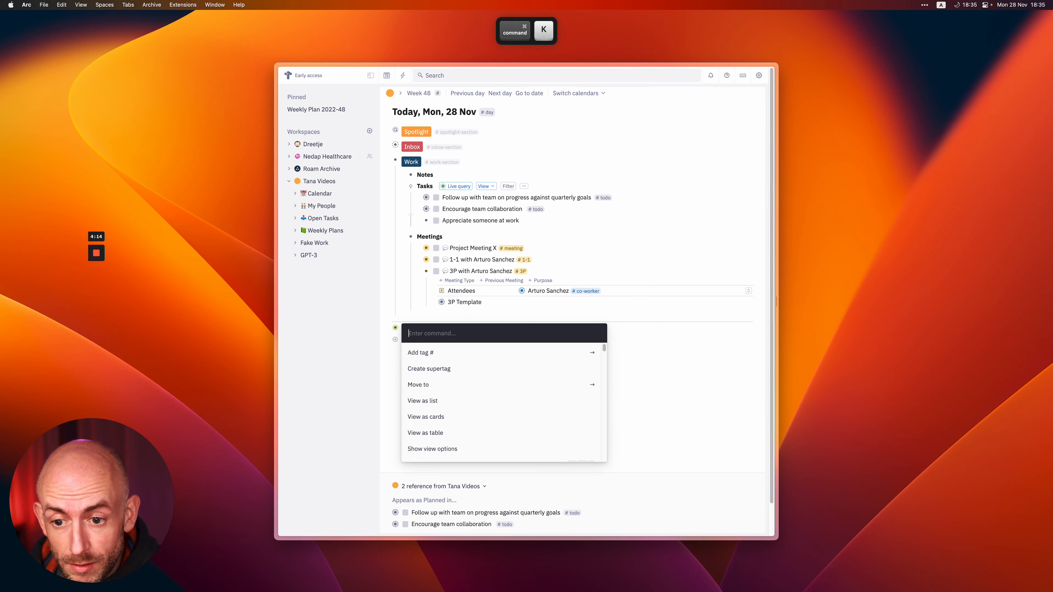
type("det")
key("Return")
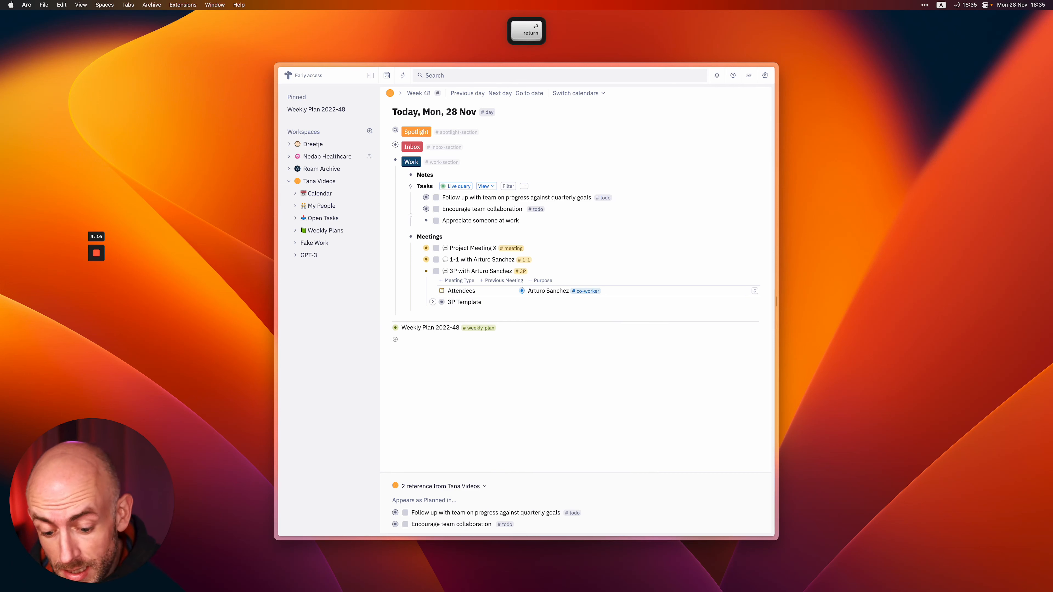
Hoist the 3P Template's children to siblings and delete the leftover template node.
key("super+k")
type("hoi")
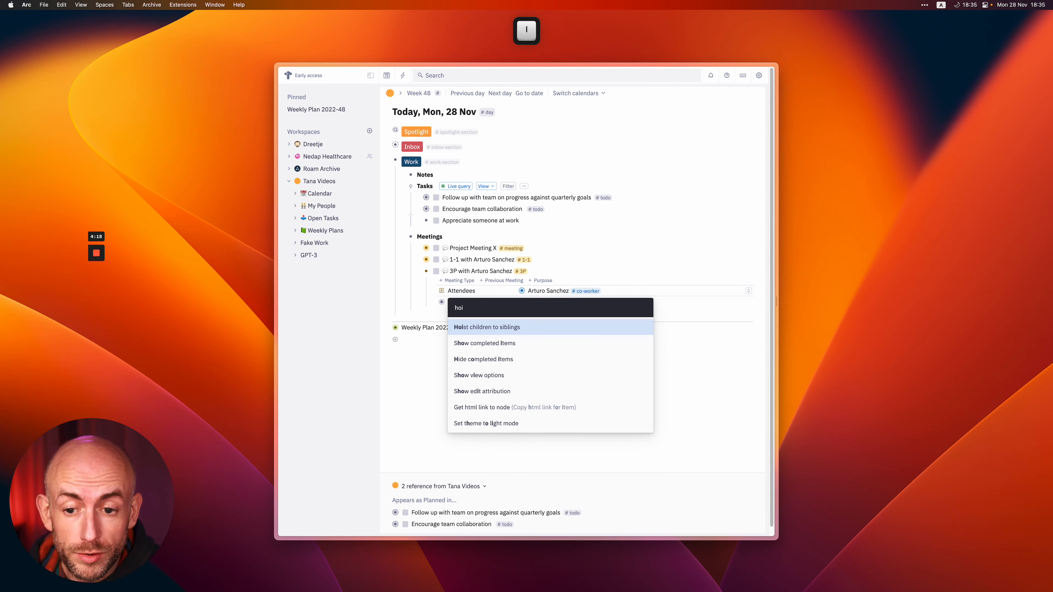
key("Return")
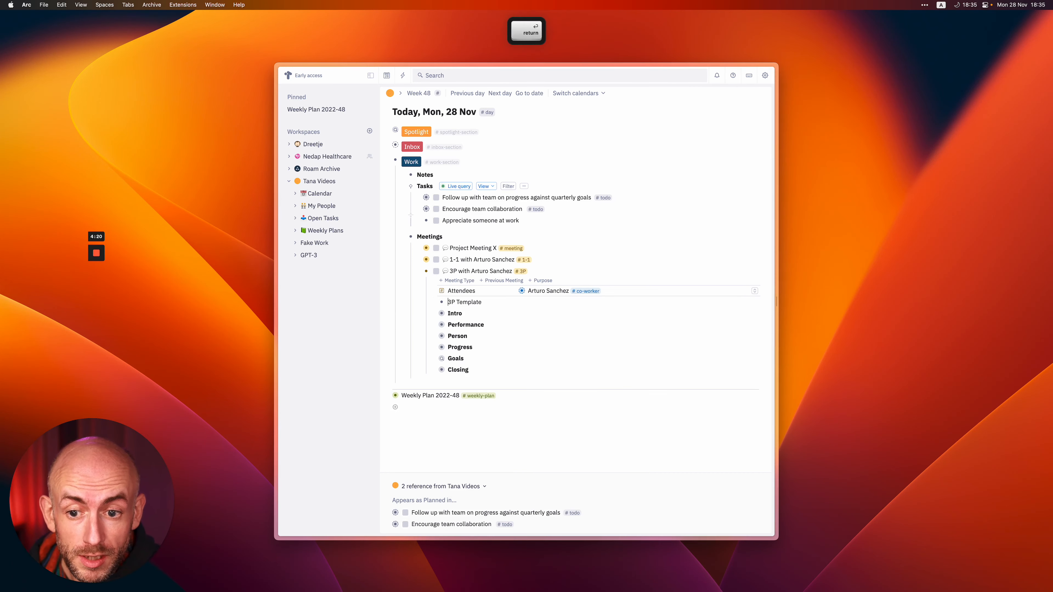
key("shift+super+BackSpace")
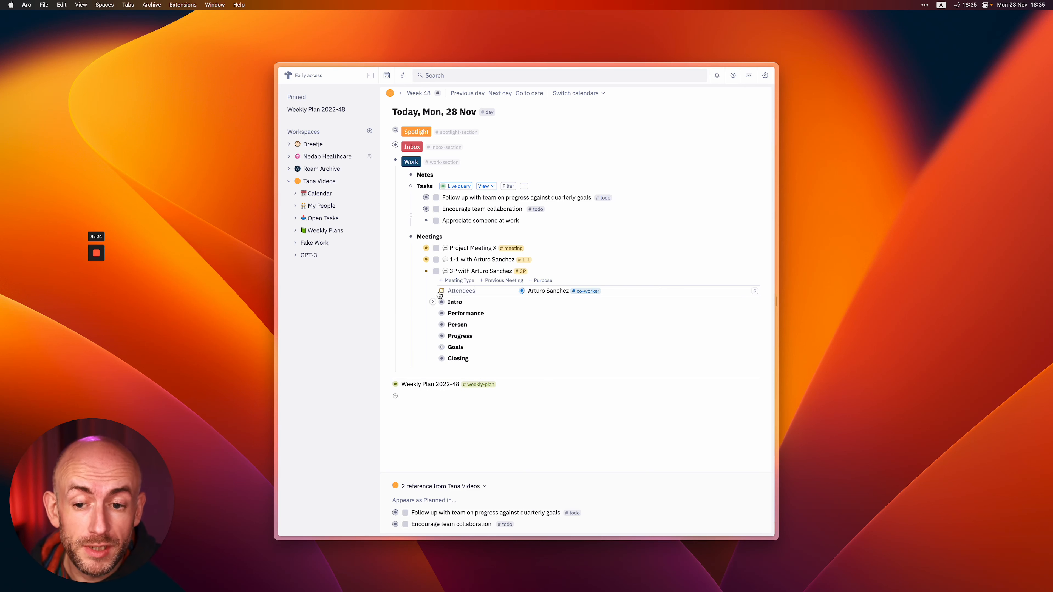
Expand all sections of the 3P meeting to reveal their questions.
right_click(426, 272)
left_click(444, 326)
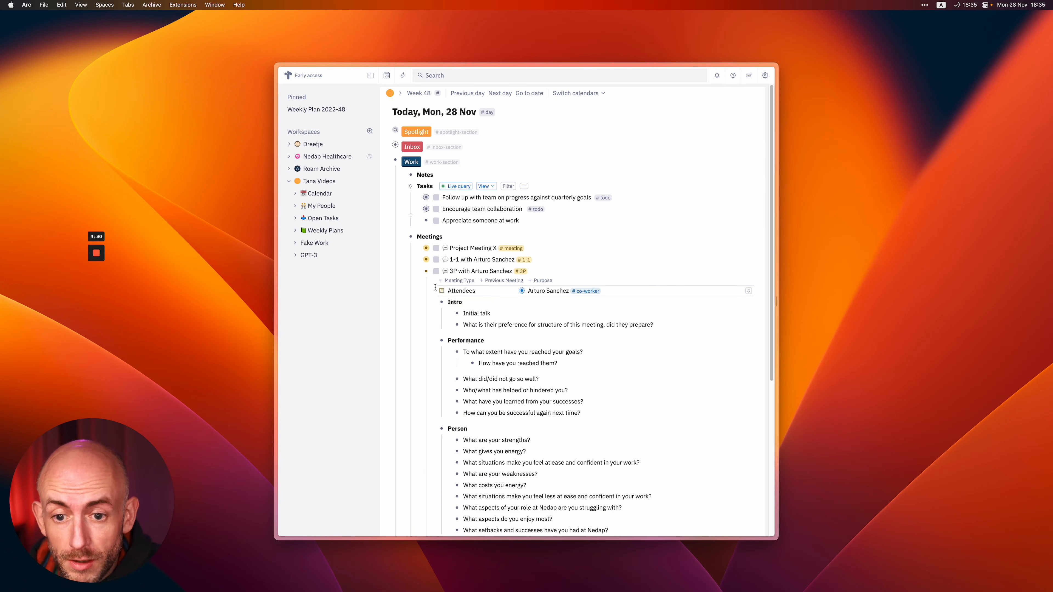
scroll(489, 306, "down", 6)
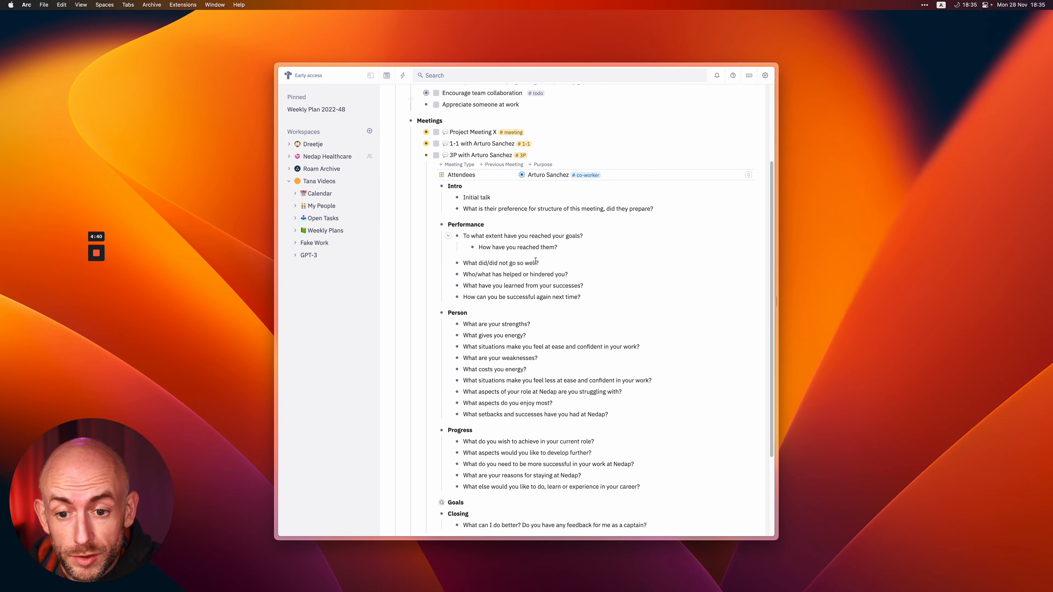
Add "Analytical" as an indented answer beneath "What are your strengths?" in the Person section.
key("Return")
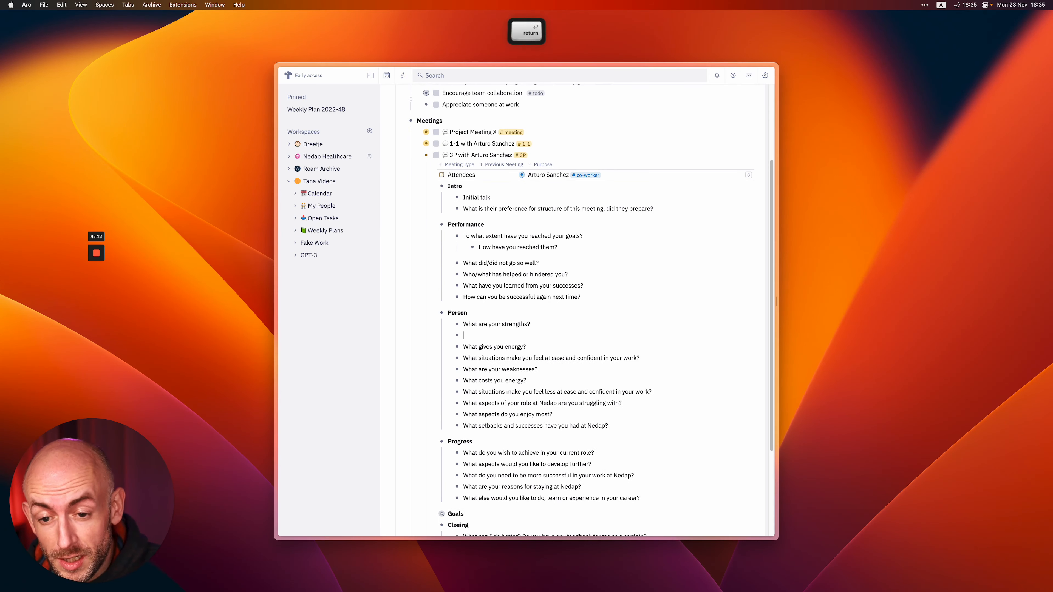
key("Tab")
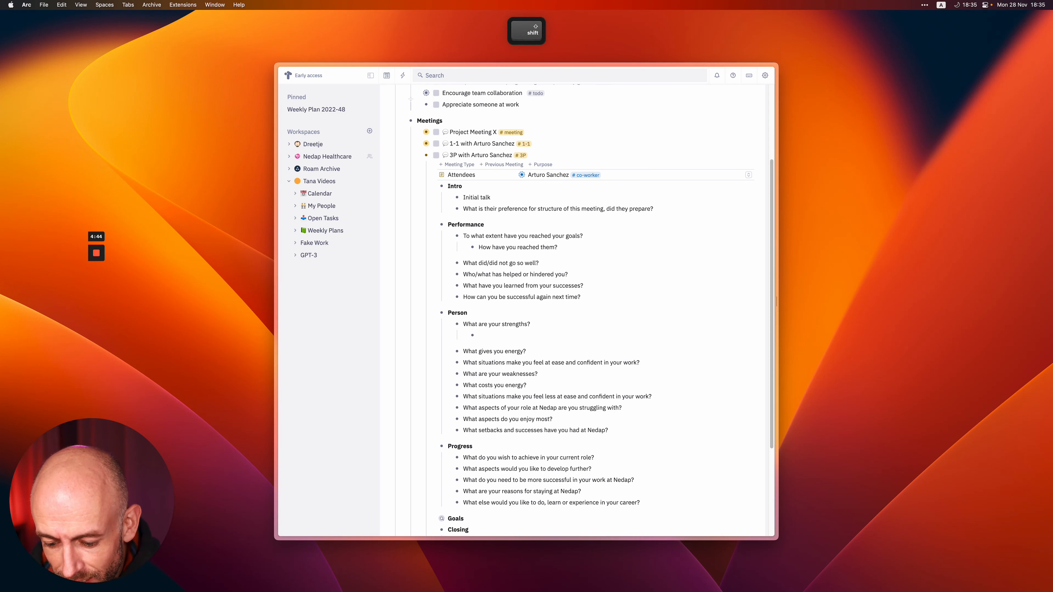
type("Analytical")
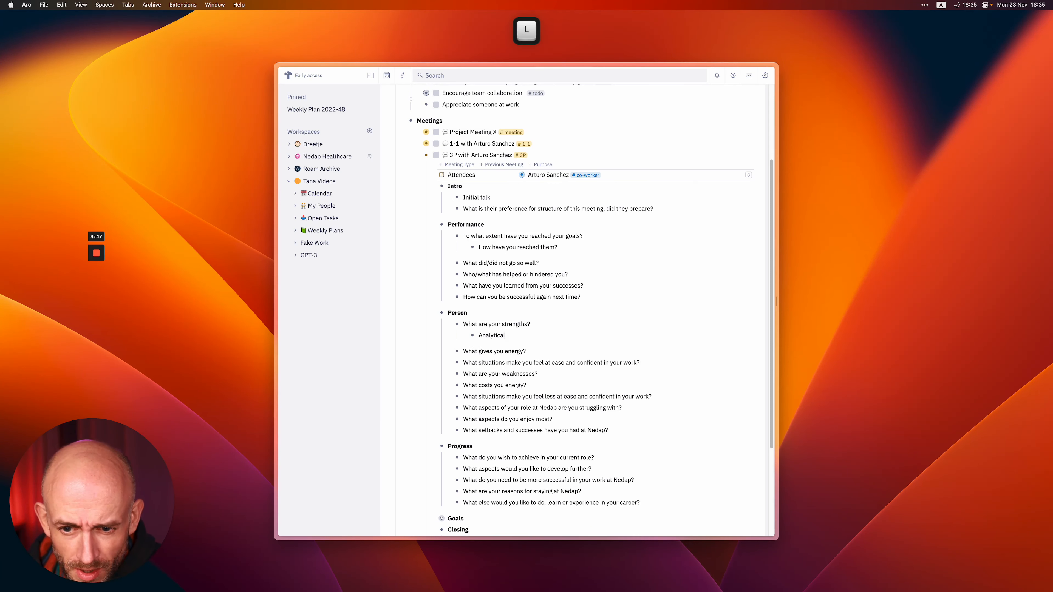
Add "Show his analytical skills more often" as a child of the Analytical answer and tag it personal-goal.
key("Return")
key("Tab")
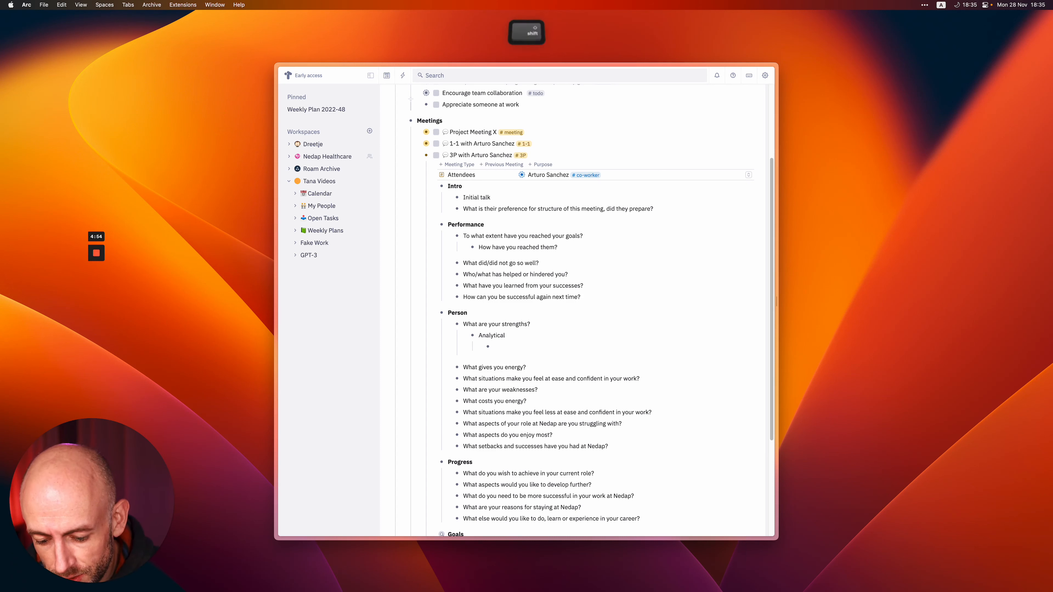
type("Show his an")
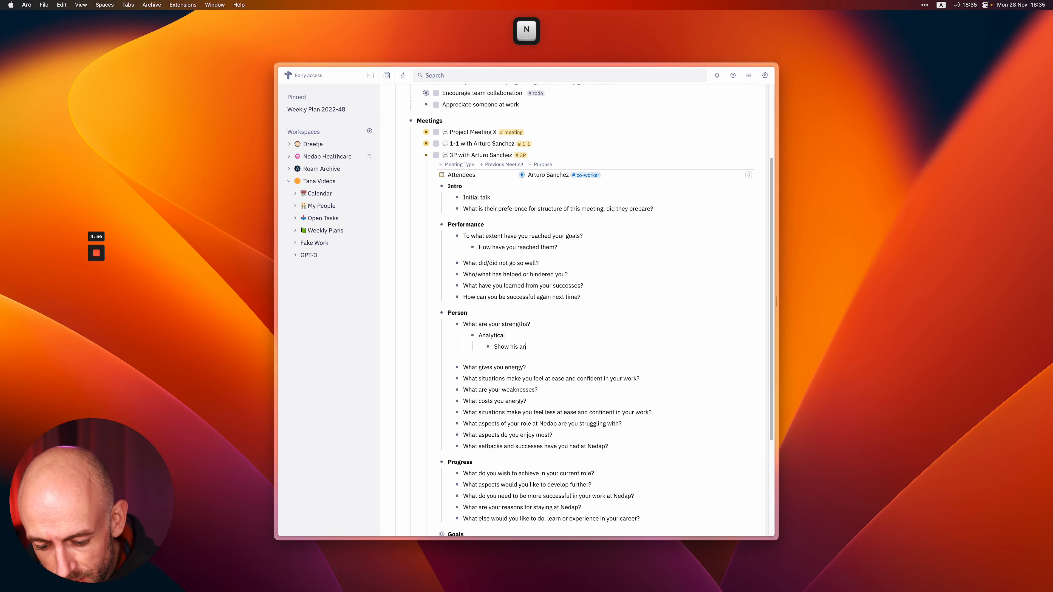
type("alytical")
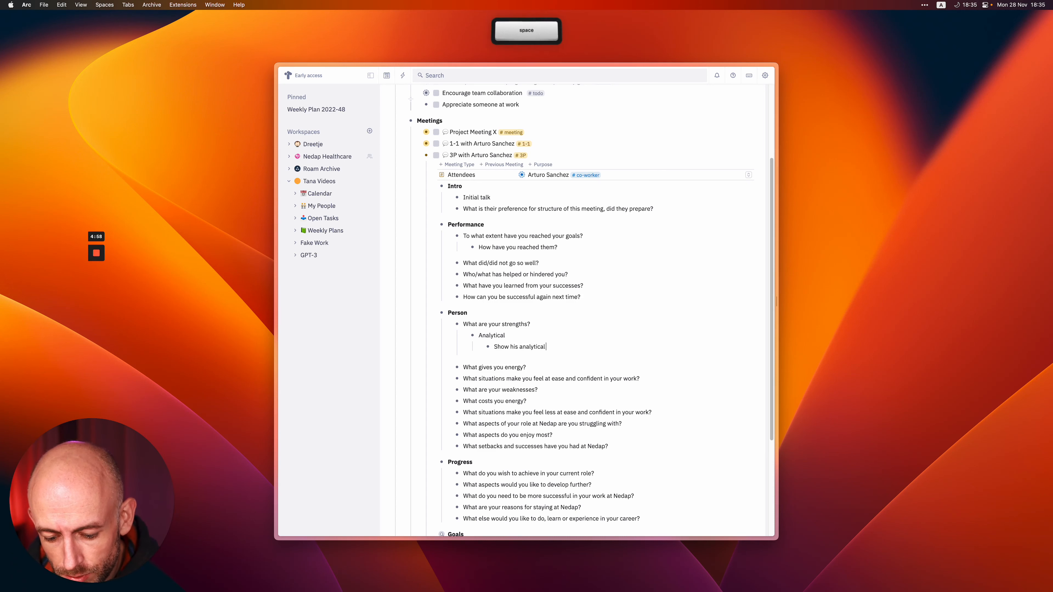
type(" skills more of")
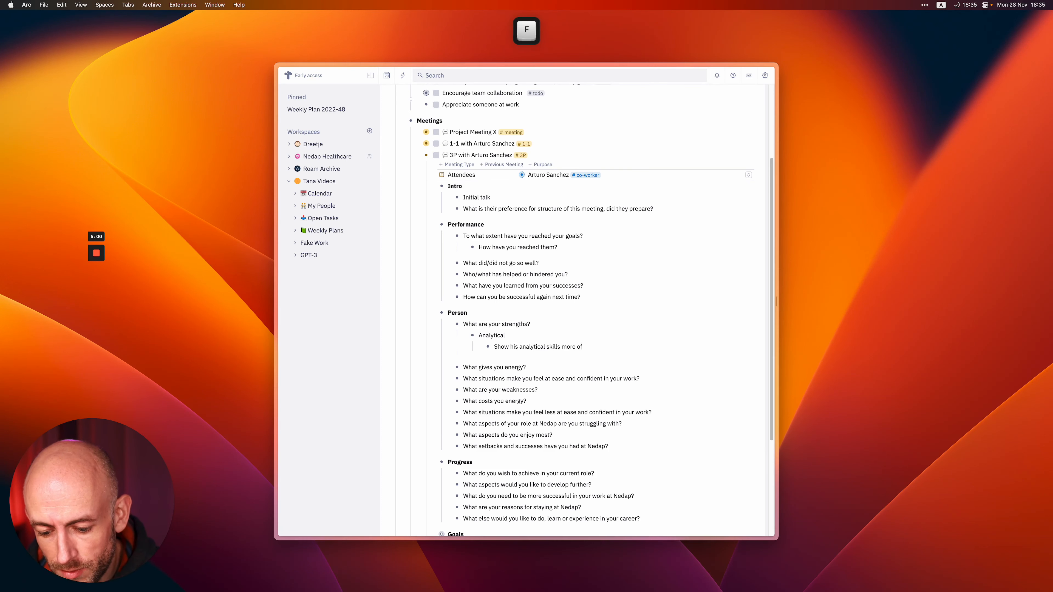
type("ten #pers")
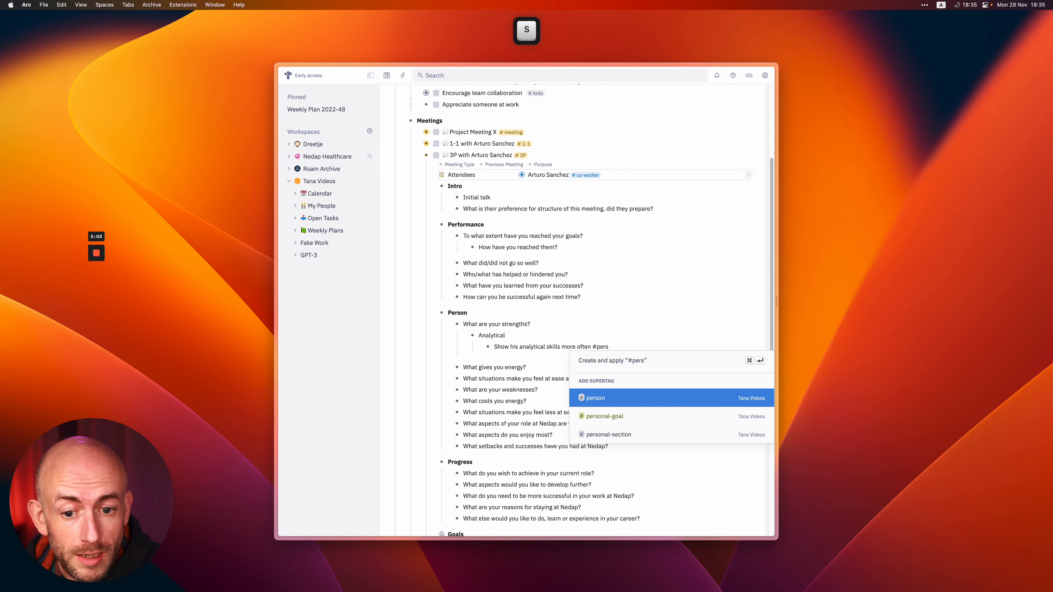
key("Down")
key("Return")
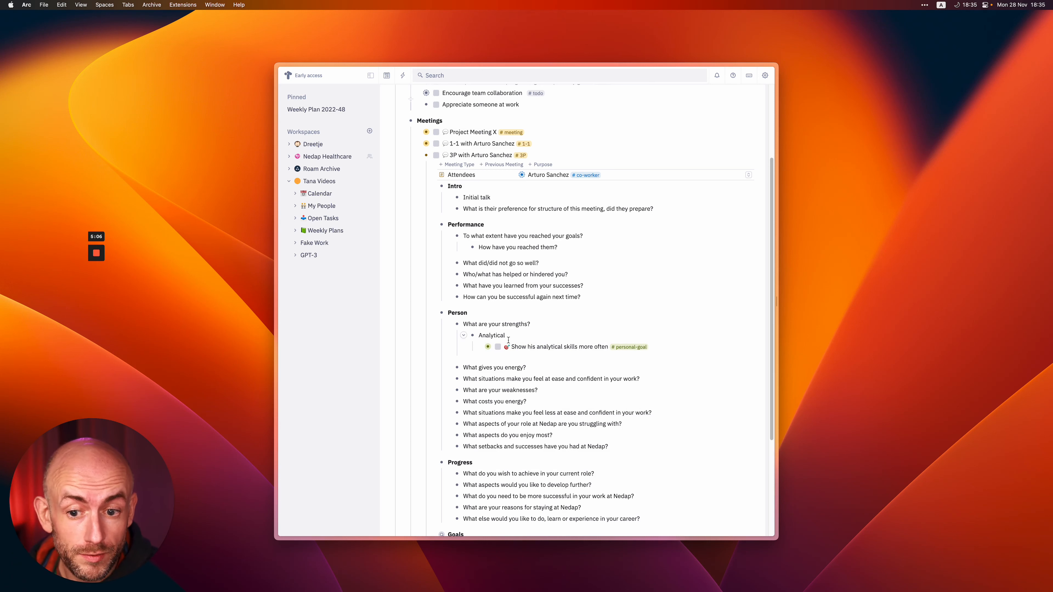
Expand the new goal to inspect its Goal for field and open the personal-goal tag's configuration.
mouse_move(480, 351)
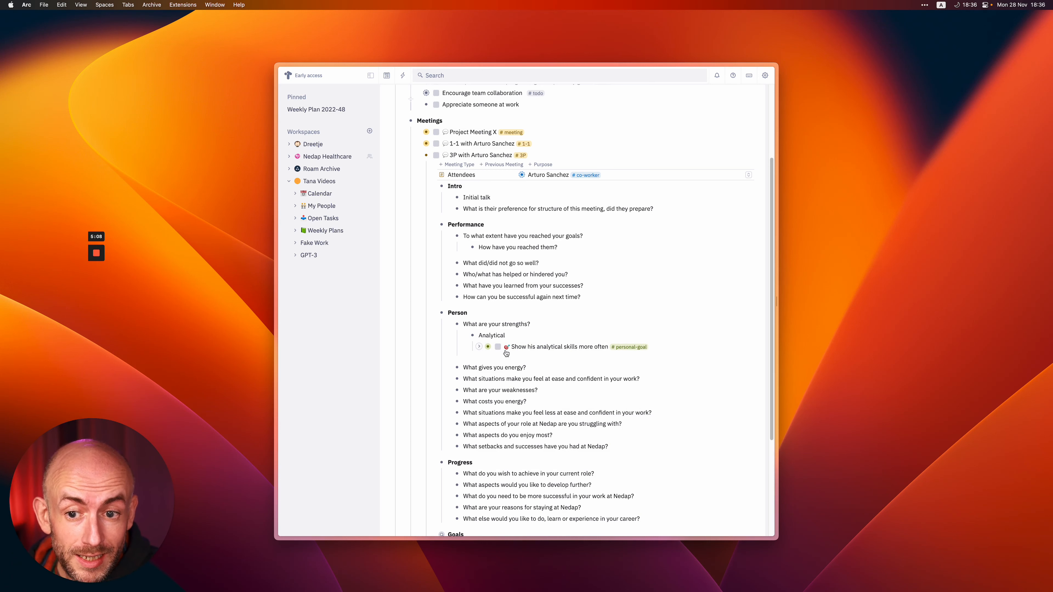
left_click(479, 347)
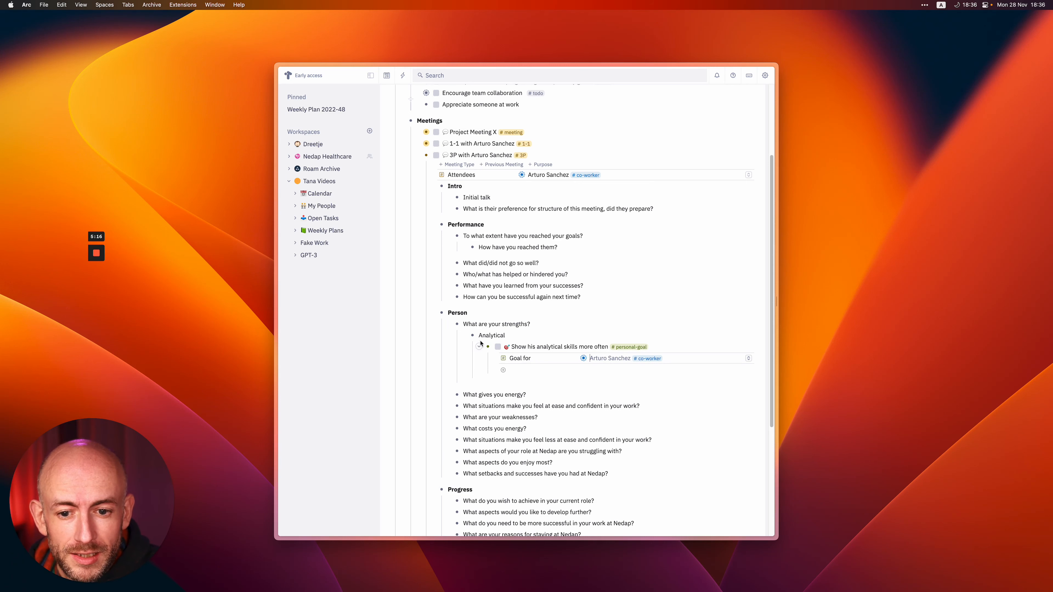
mouse_move(629, 347)
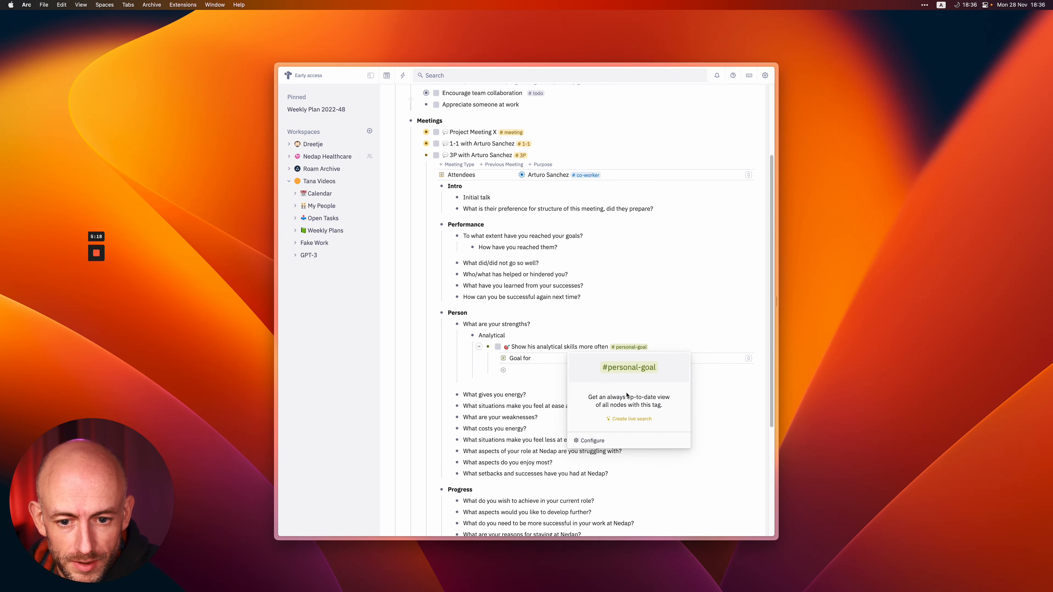
left_click(606, 439)
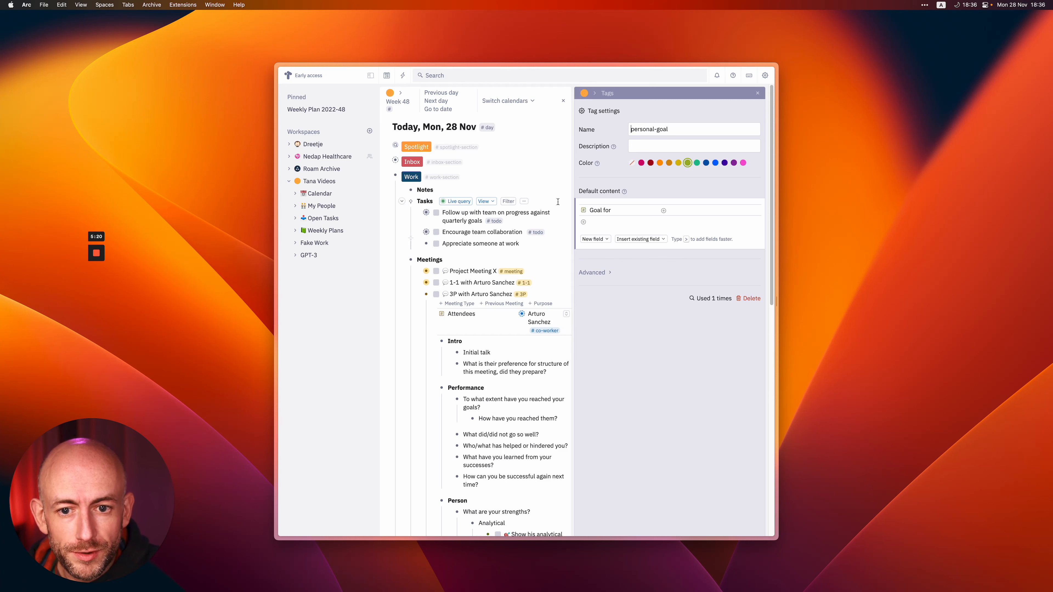
Inspect the Goal for field's advanced settings, expanding its Initialize expression down to the findInstance arguments, and close both configuration panels.
left_click(584, 210)
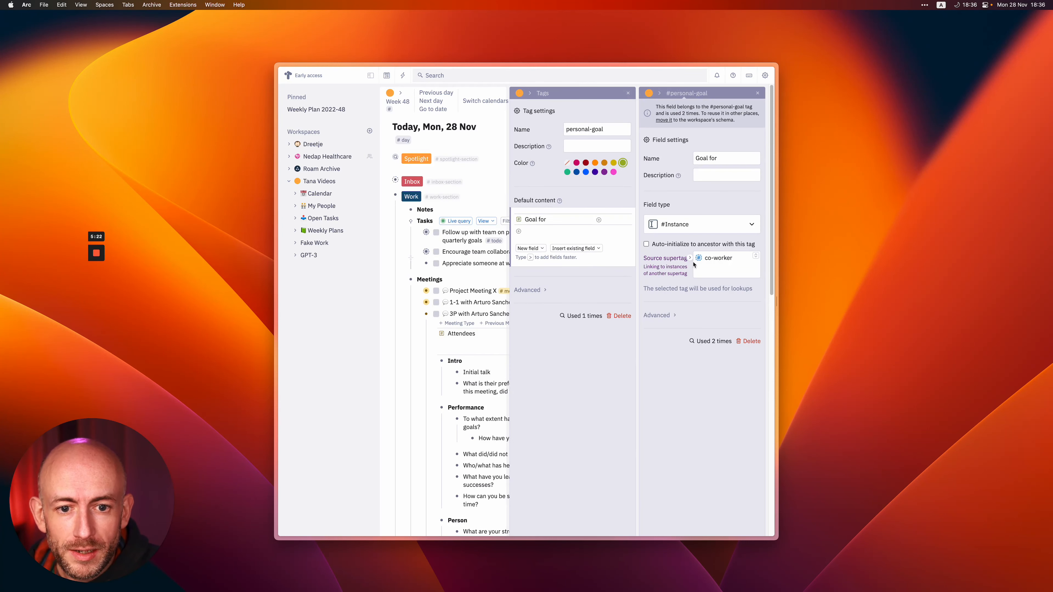
left_click(659, 315)
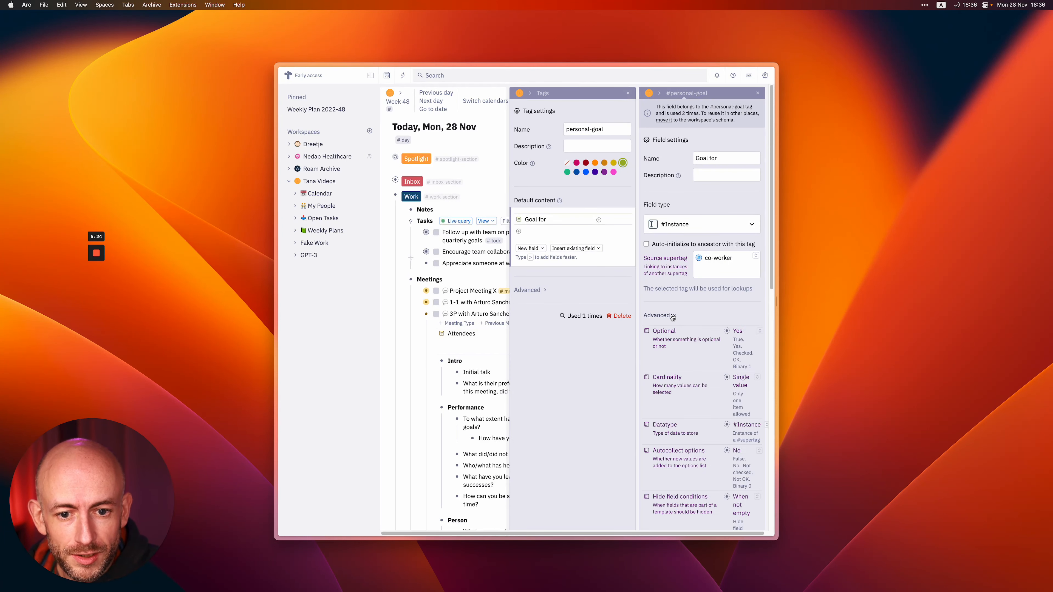
scroll(682, 415, "down", 8)
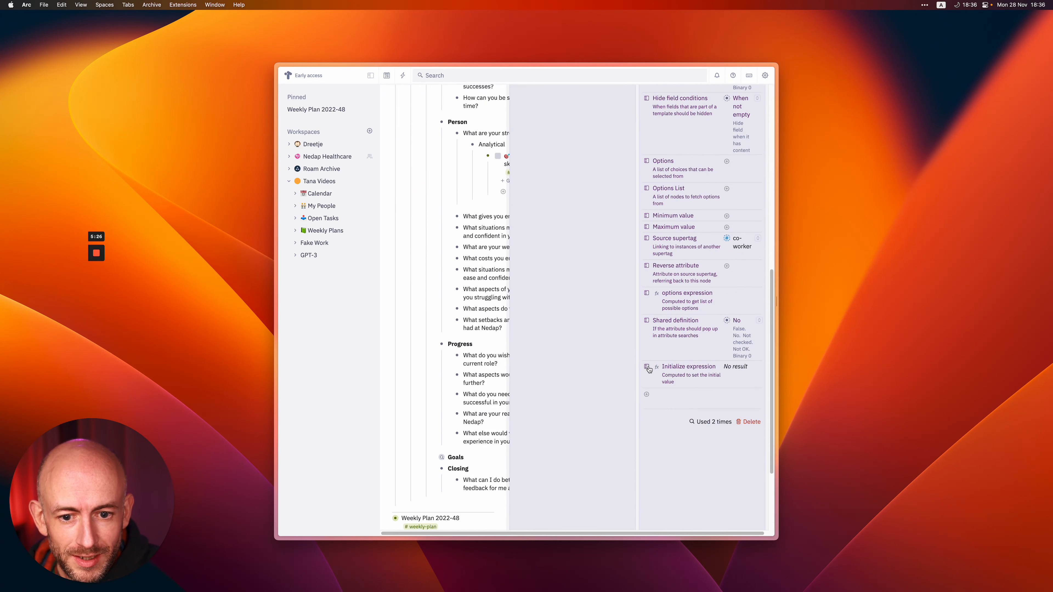
left_click(658, 367)
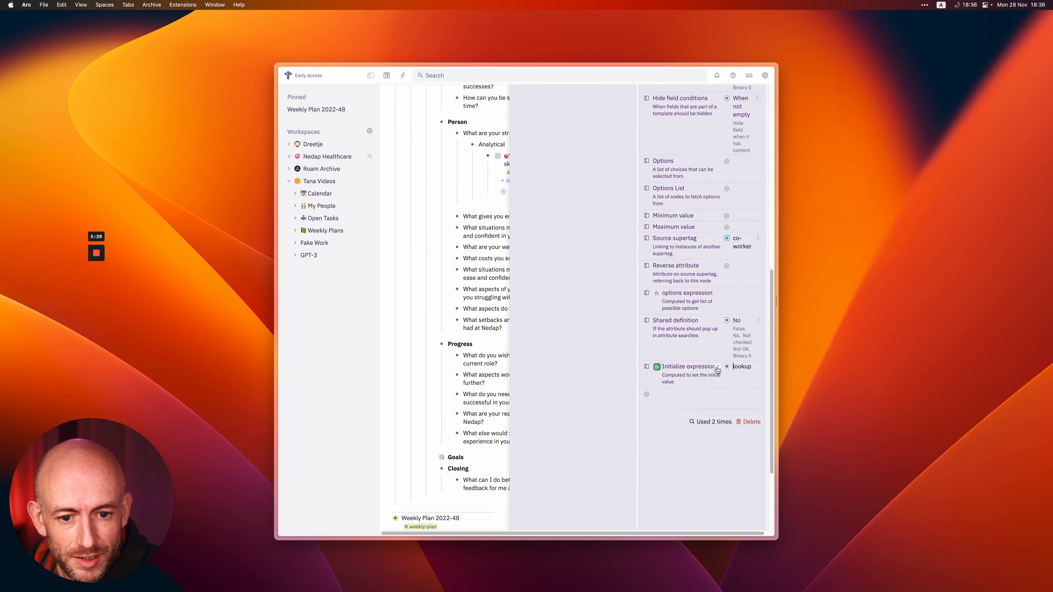
left_click(719, 369)
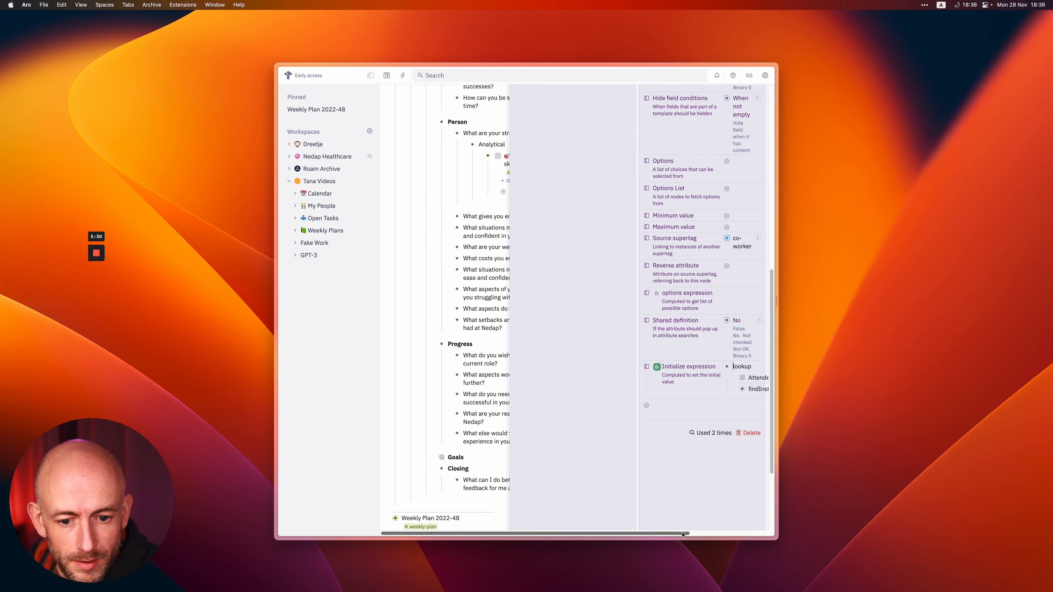
scroll(713, 485, "right", 5)
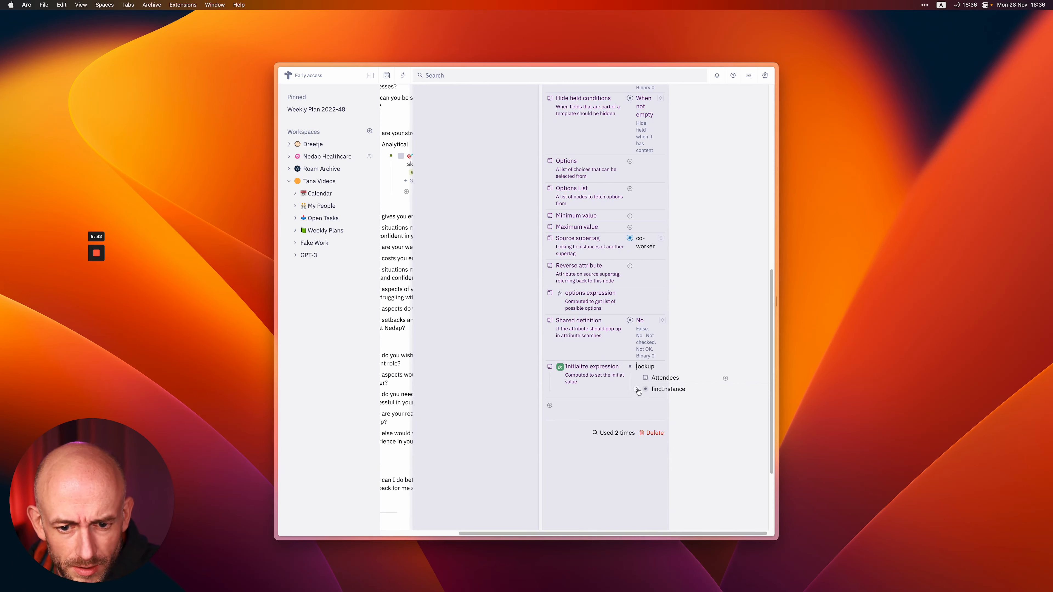
left_click(637, 389)
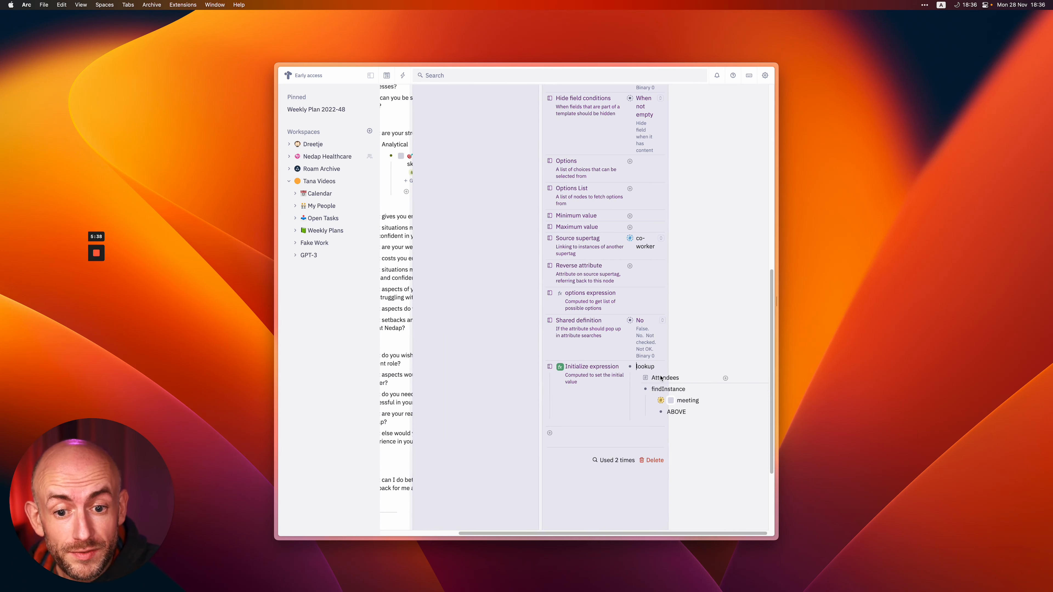
scroll(612, 402, "up", 10)
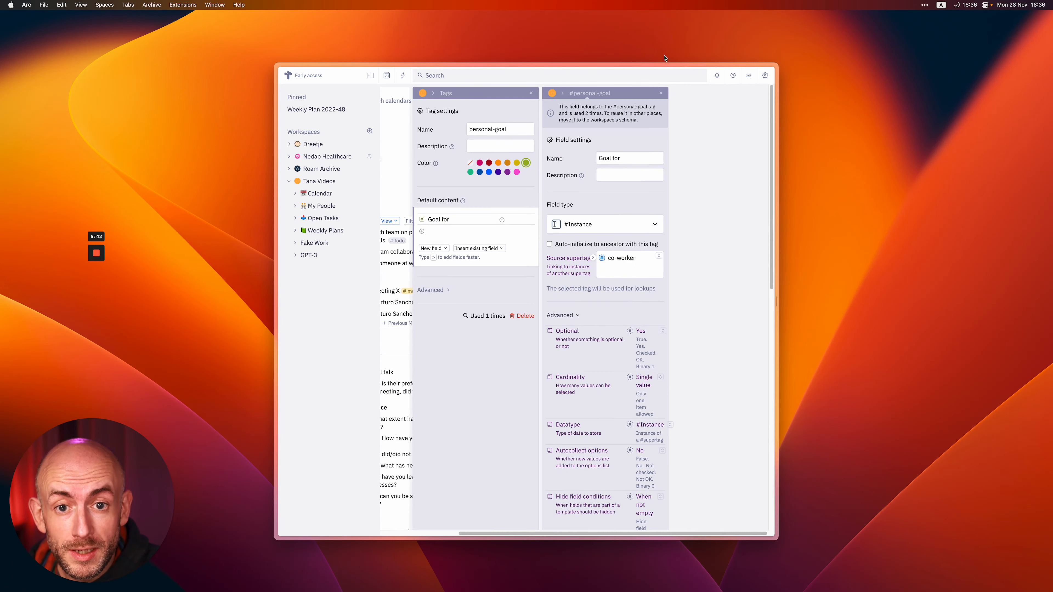
left_click(659, 94)
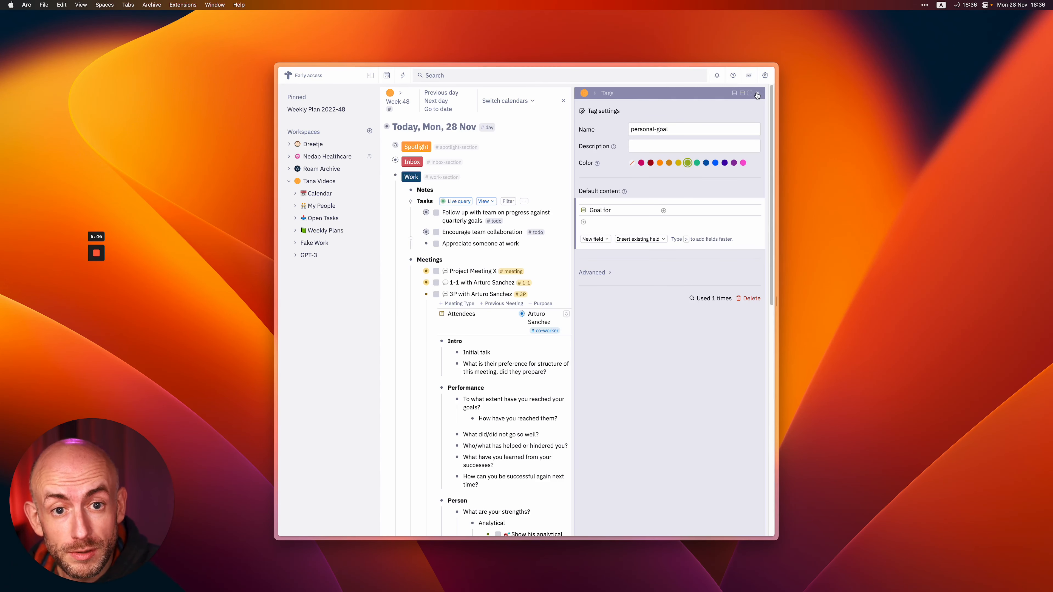
left_click(759, 94)
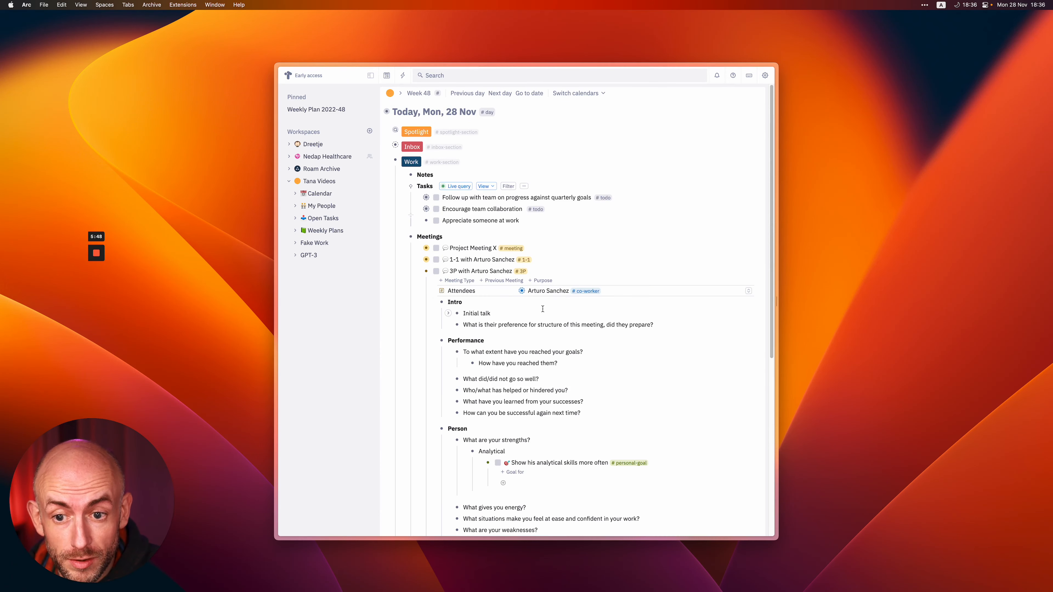
Expand the 1-1 meeting and check the Reminders listed under its attendee, then collapse the attendee.
left_click(417, 260)
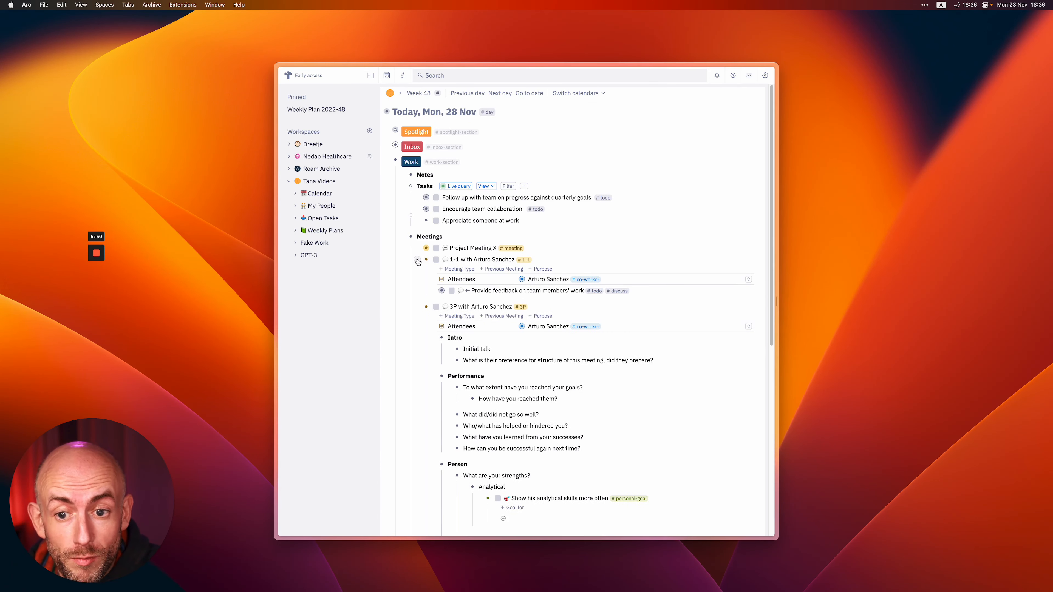
left_click(514, 279)
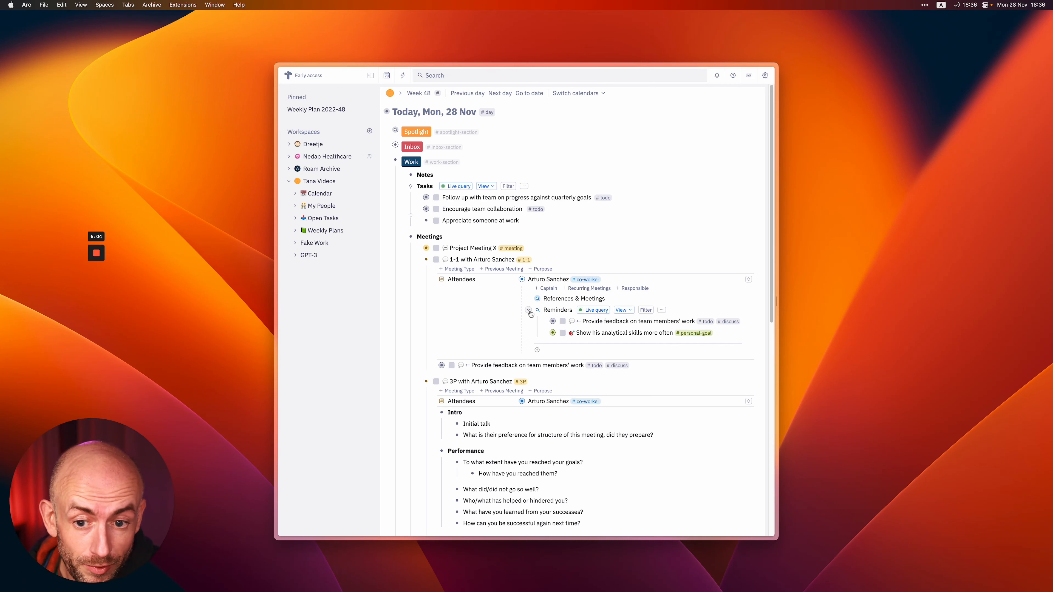
left_click(514, 281)
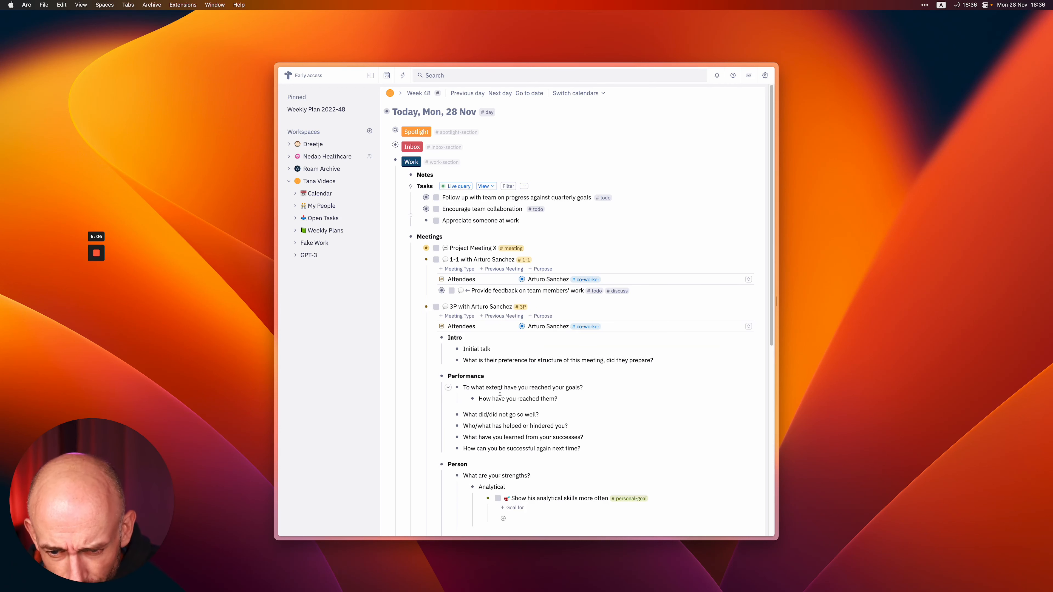
Add "Validate him very explicitly, use examples" as an indented answer beneath "What gives you energy?" and tag it spotlight.
scroll(503, 443, "down", 3)
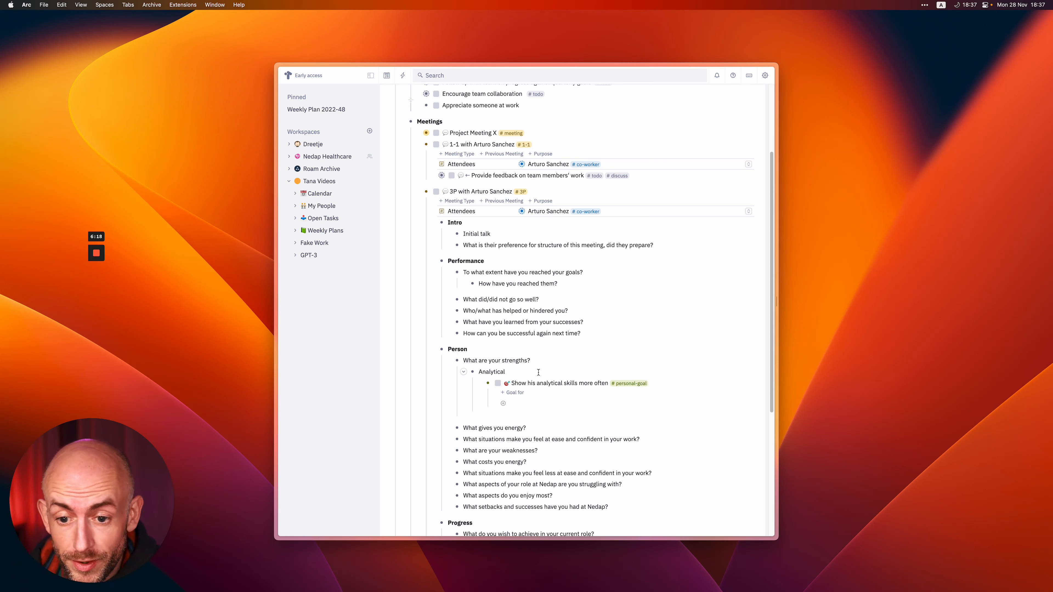
scroll(525, 390, "down", 3)
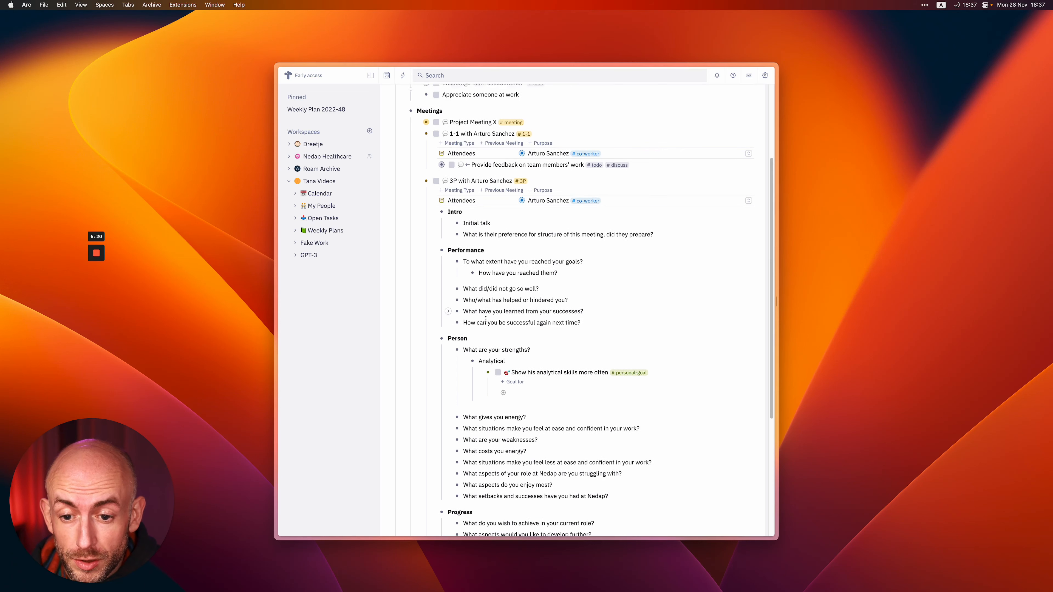
left_click(529, 378)
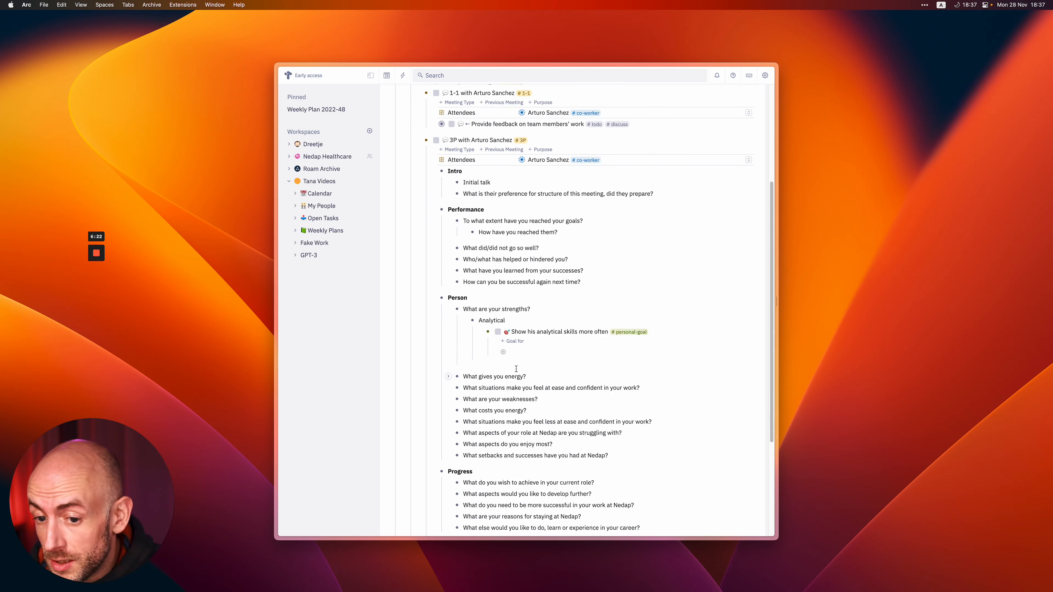
key("Return")
key("Tab")
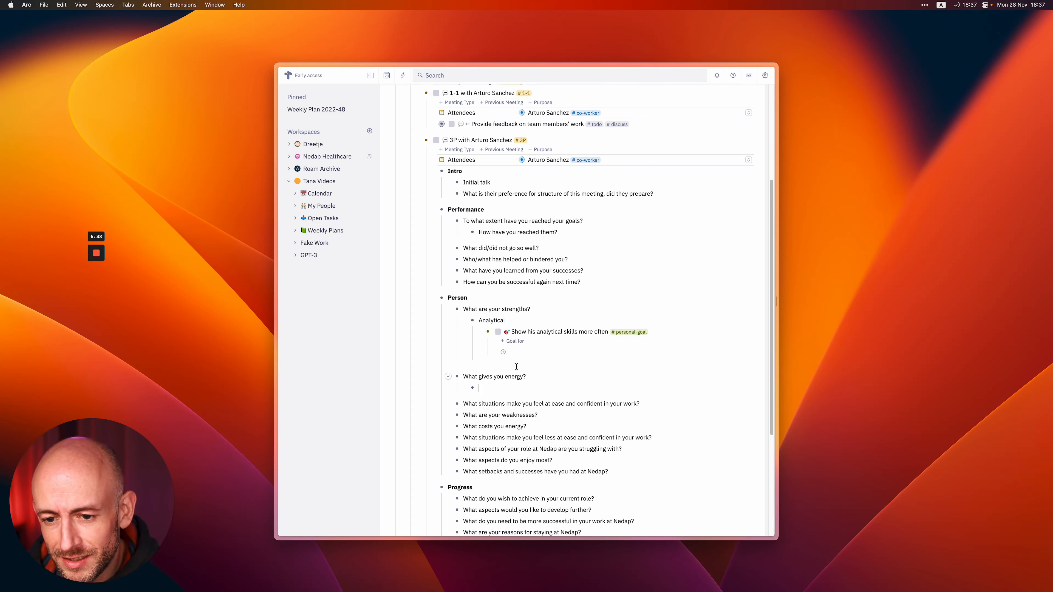
type("Val")
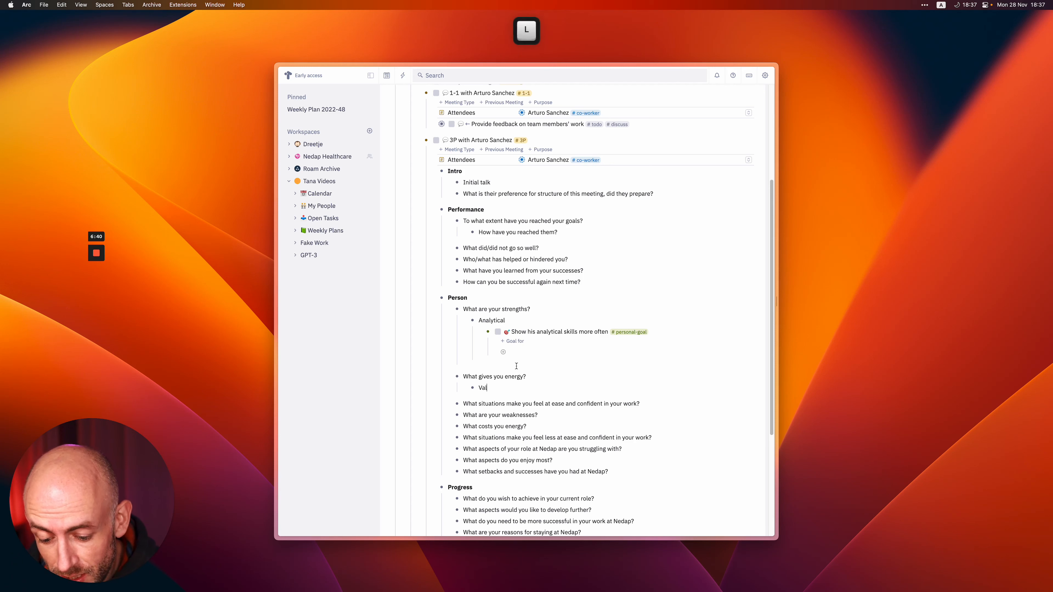
type("idate him ver")
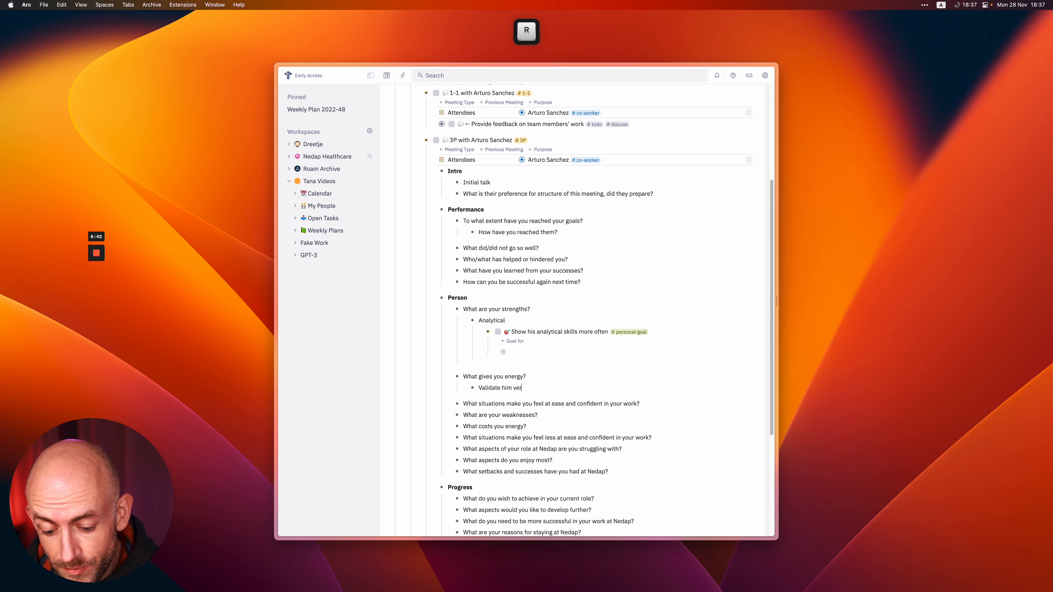
type("y explicitly")
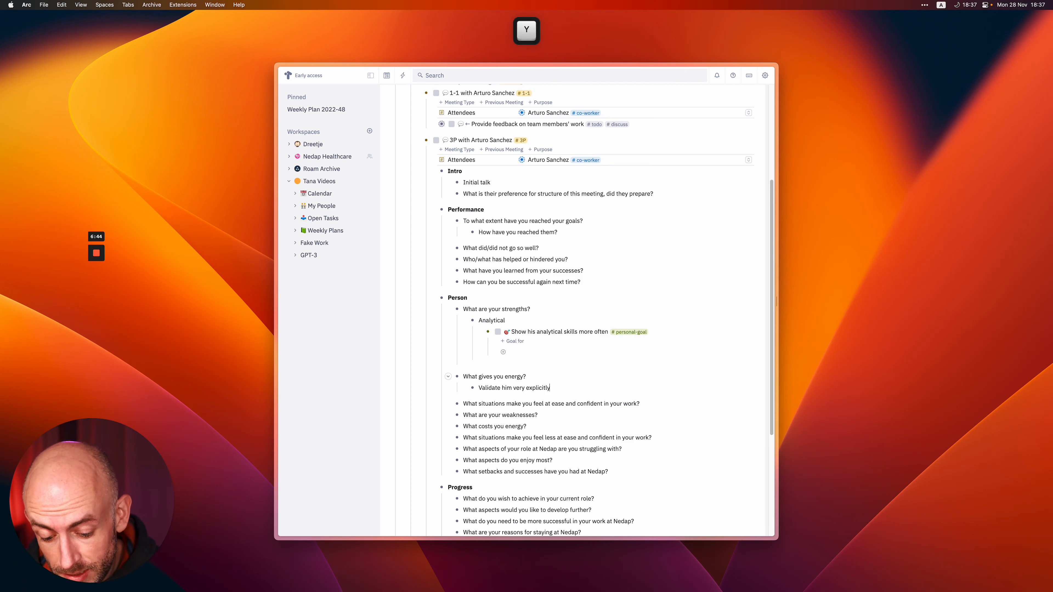
type(", use examples ")
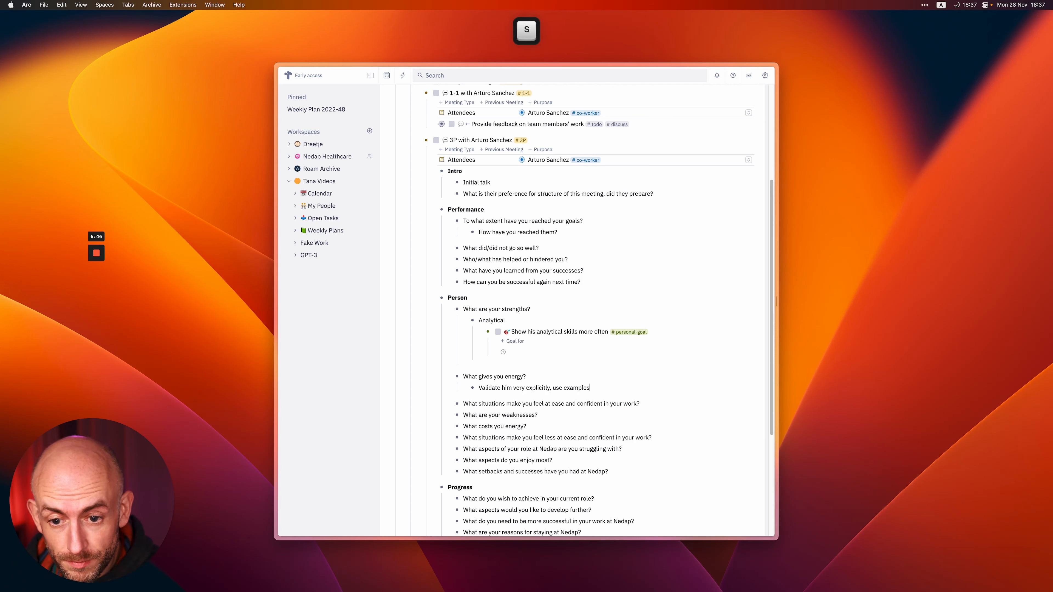
type("#spot")
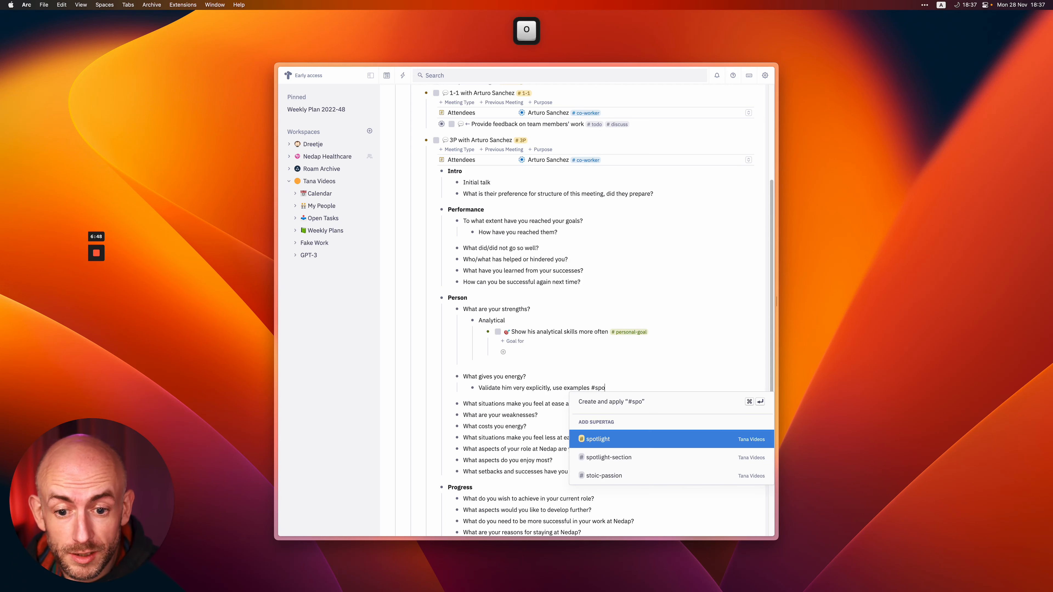
key("Return")
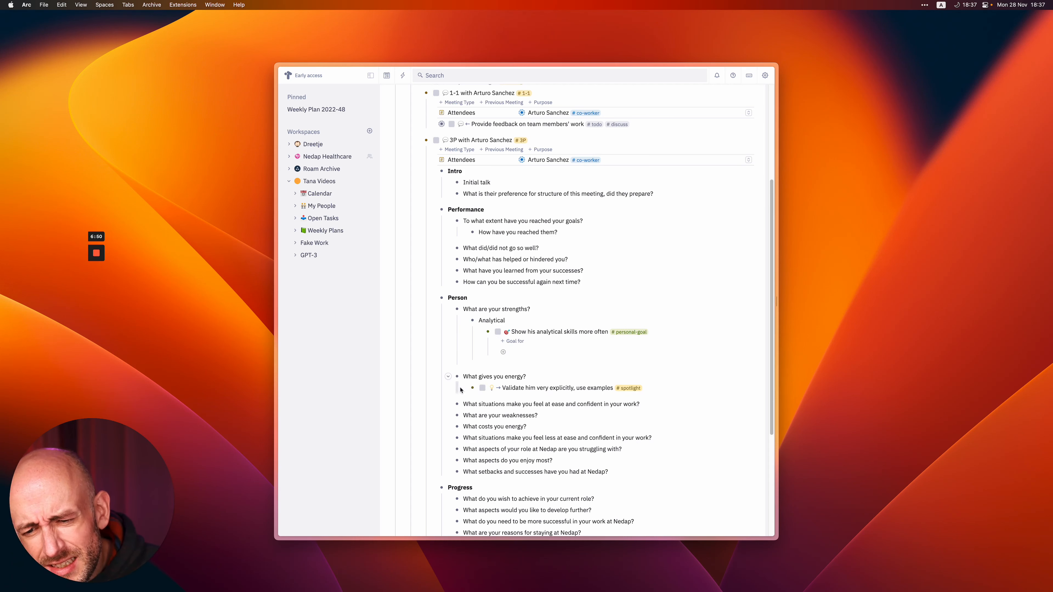
Set the new spotlight's Spotlight for field to the co-worker attending the 3P meeting and collapse the spotlight.
left_click(463, 388)
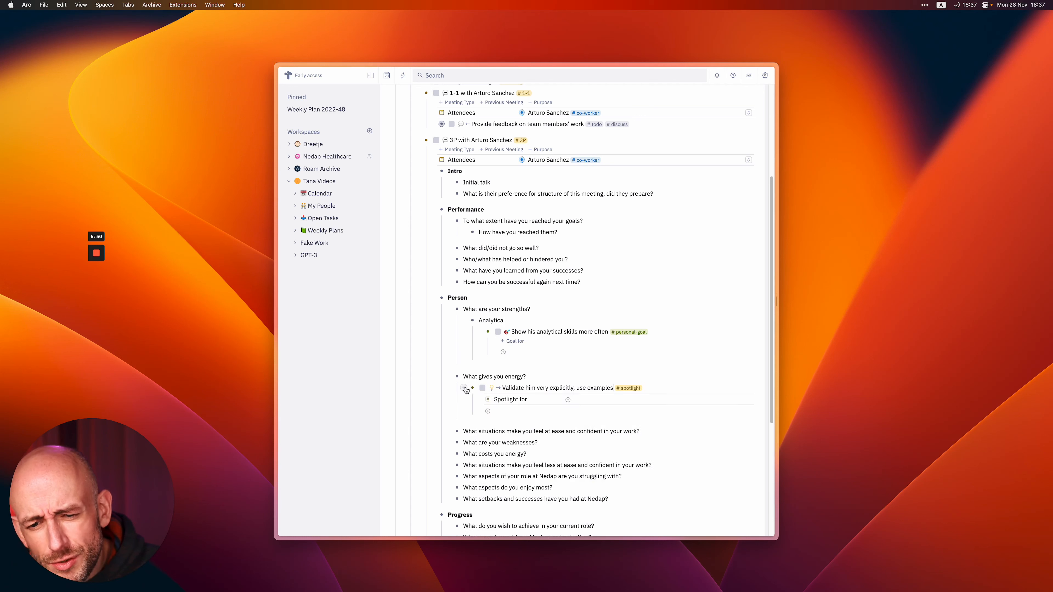
left_click(598, 398)
type("@art")
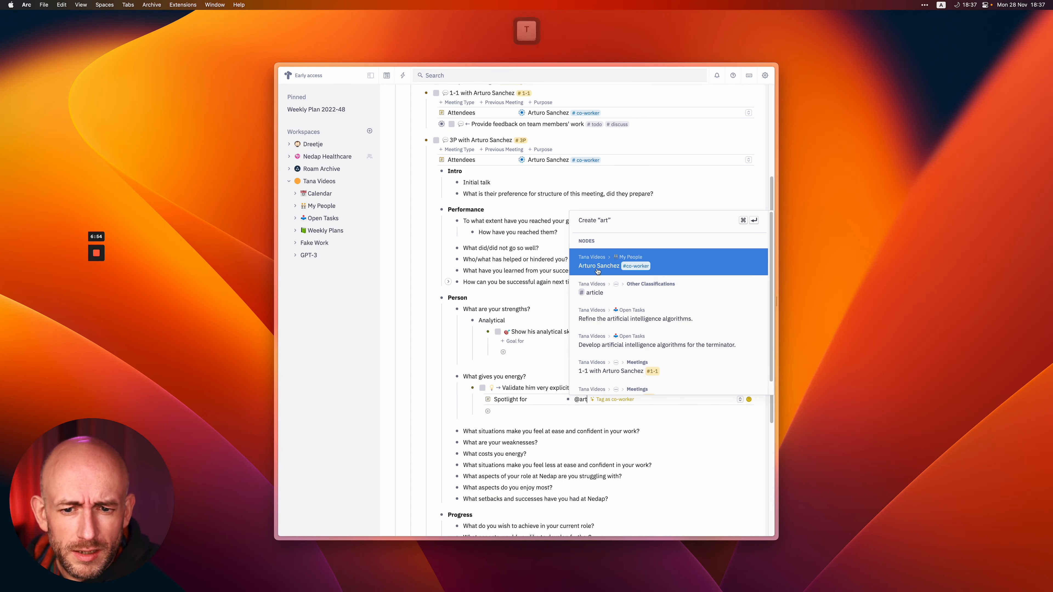
left_click(598, 272)
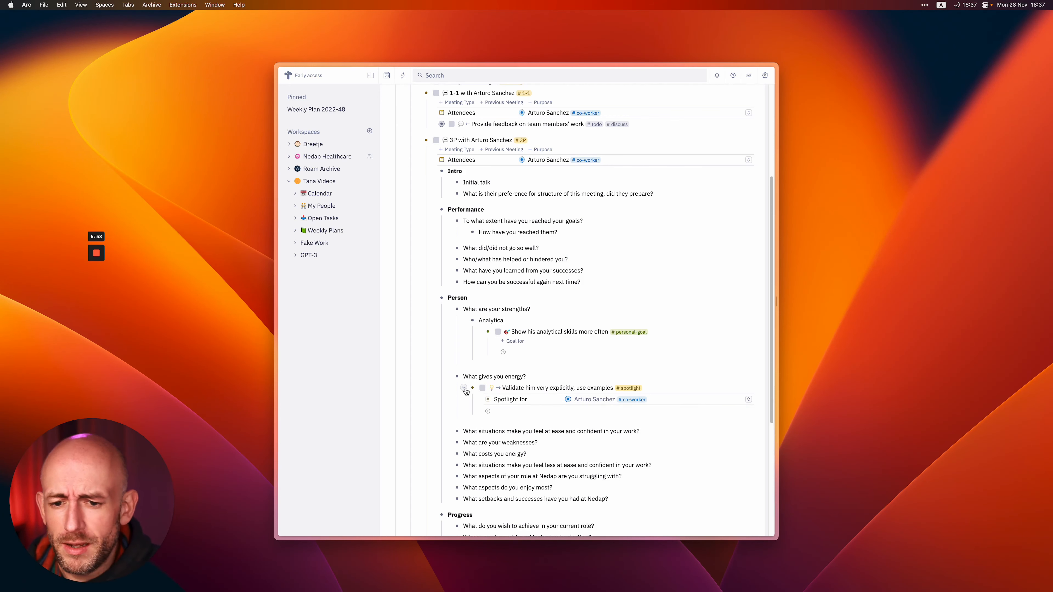
left_click(465, 389)
Review the Reminders under the 1-1 meeting's attendee for the new spotlight and collapse the attendee again.
scroll(477, 352, "up", 3)
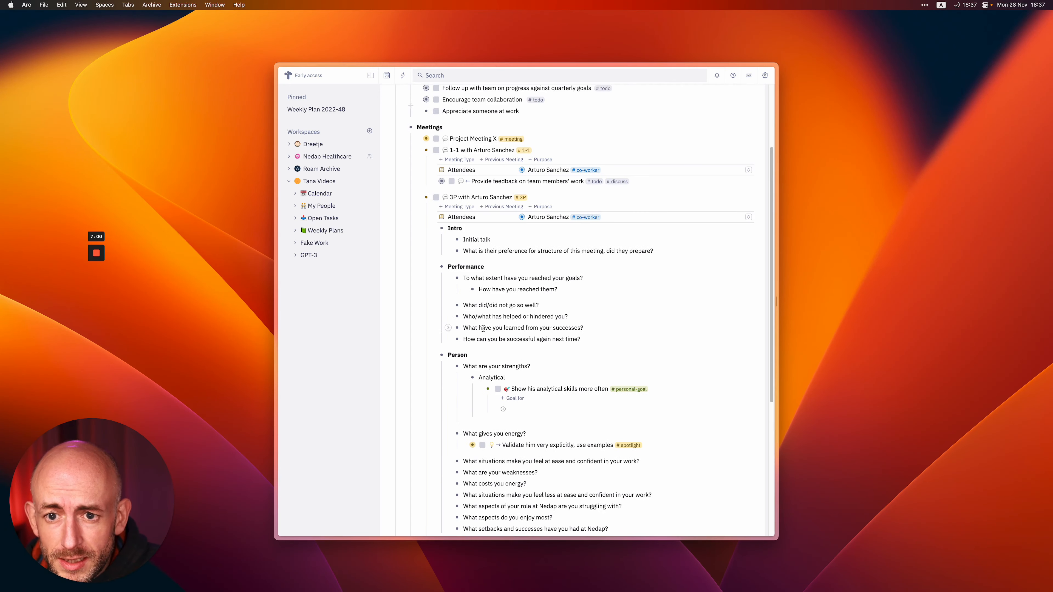
left_click(514, 171)
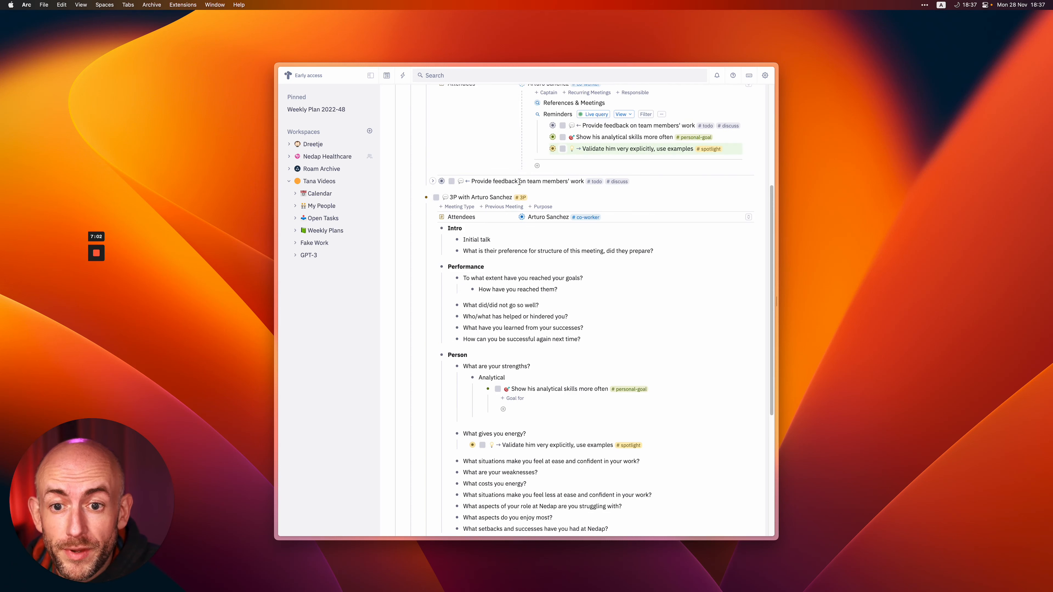
scroll(548, 166, "up", 5)
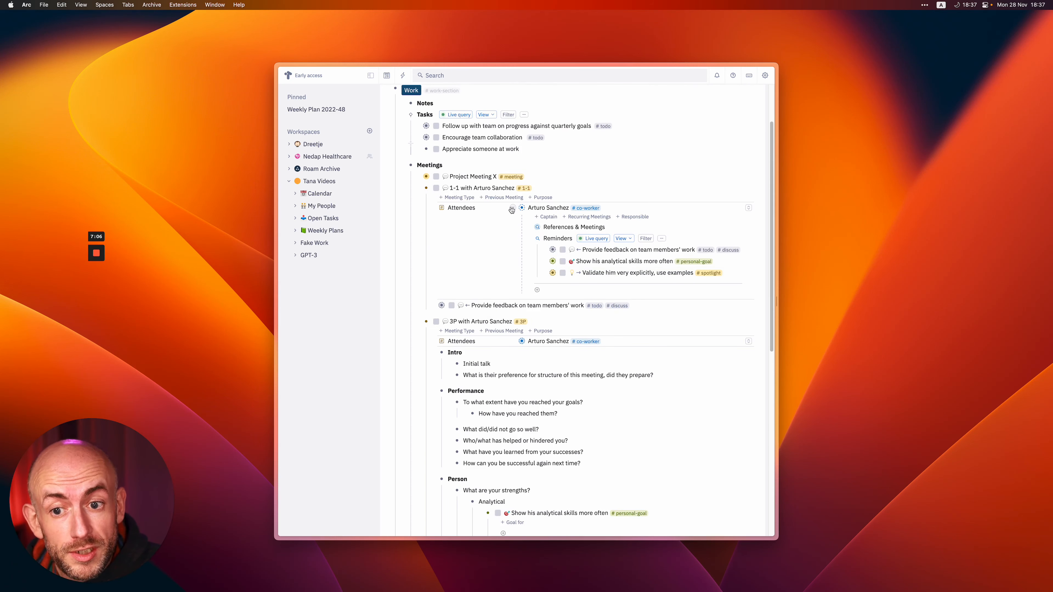
left_click(512, 208)
Collapse the 1-1 and 3P meetings in the Meetings section.
left_click(417, 235)
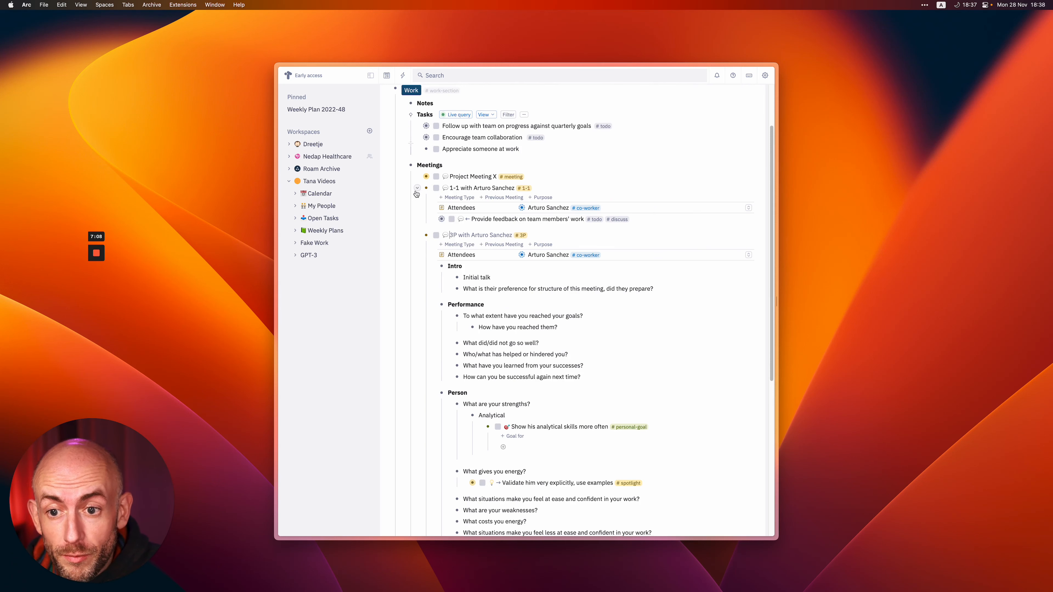
left_click(417, 189)
left_click(418, 235)
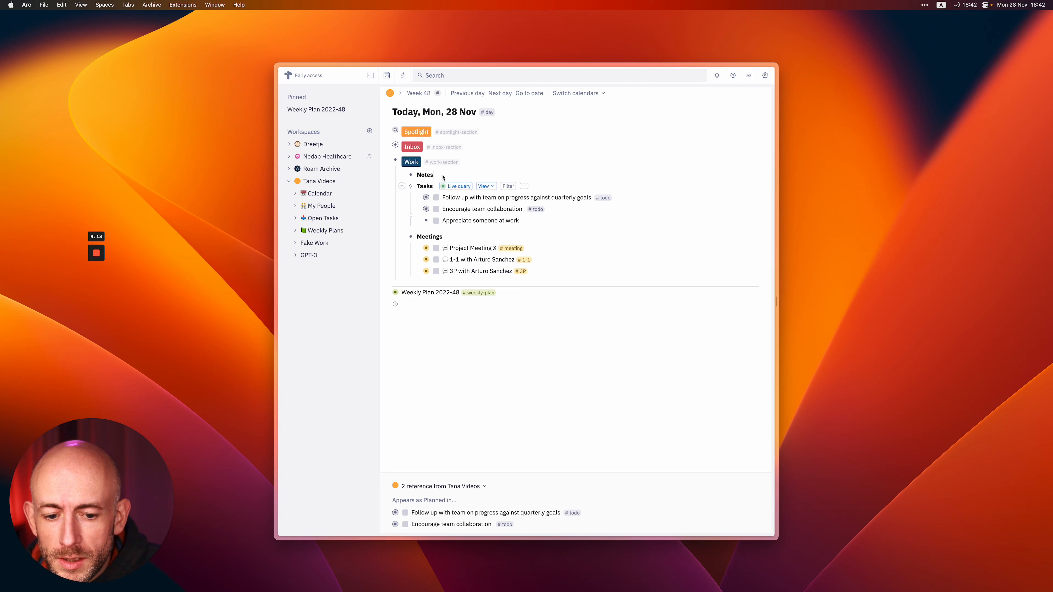
Add the indented note "Drink more. Hydration is important!" beneath Notes in the Work section.
key("Return")
key("Tab")
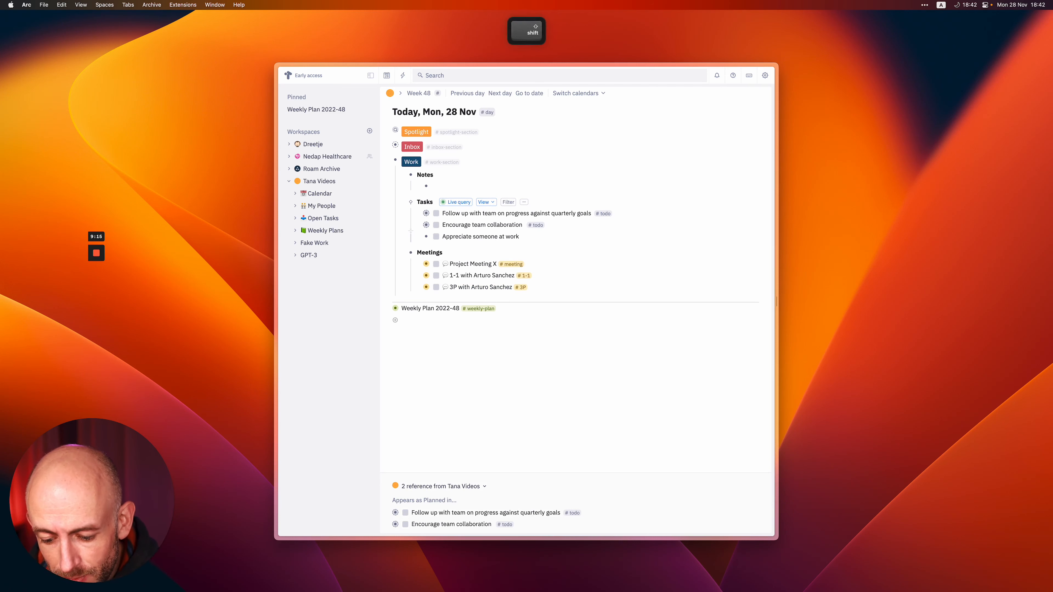
type("Drink more.")
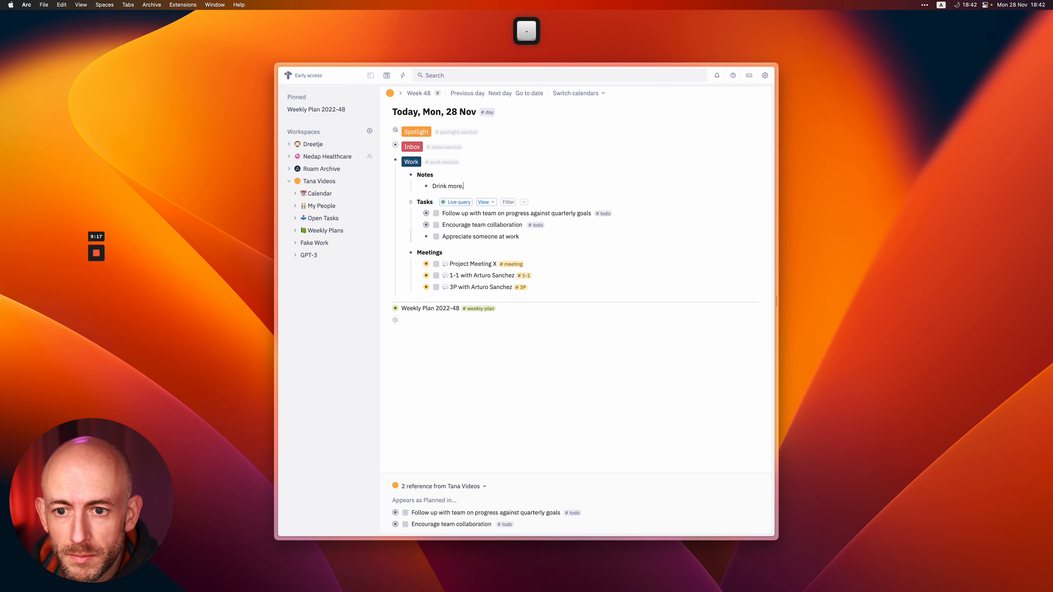
type(" Hyrdra")
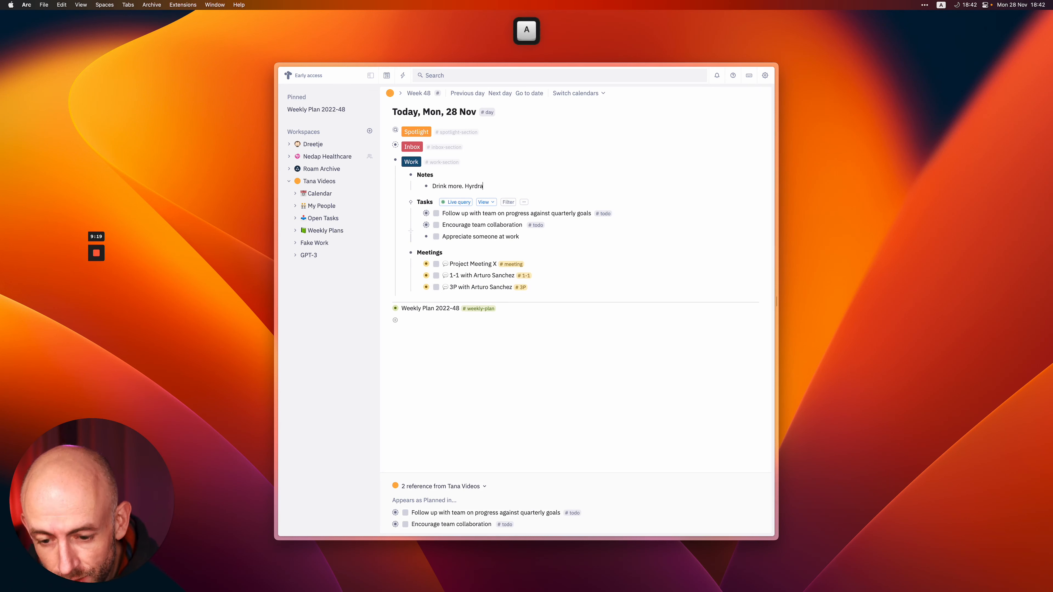
key("BackSpace")
key("BackSpace")
key("BackSpace")
key("BackSpace")
type("dration i")
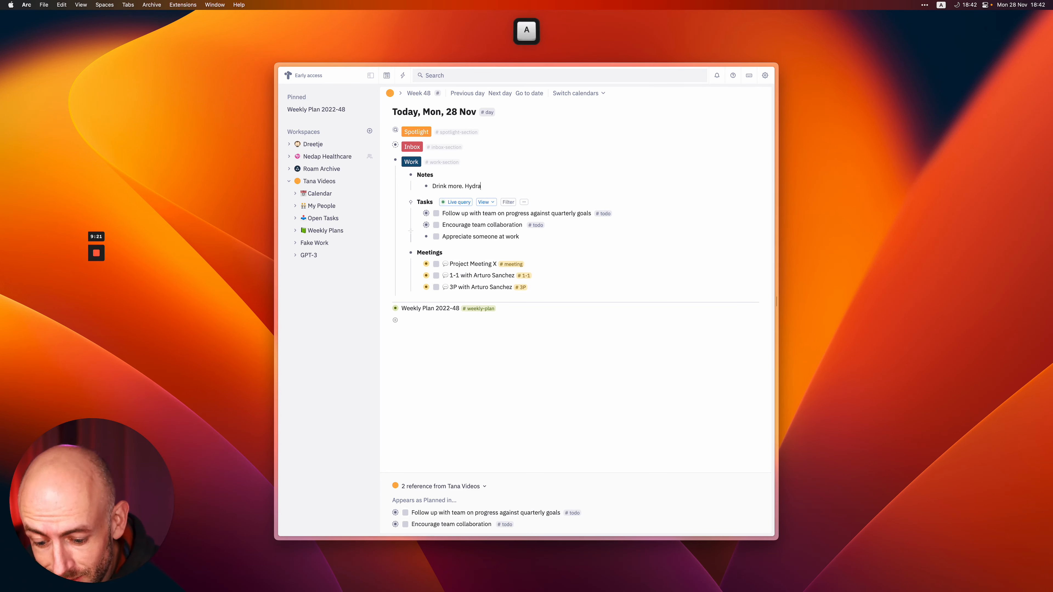
type("s important!")
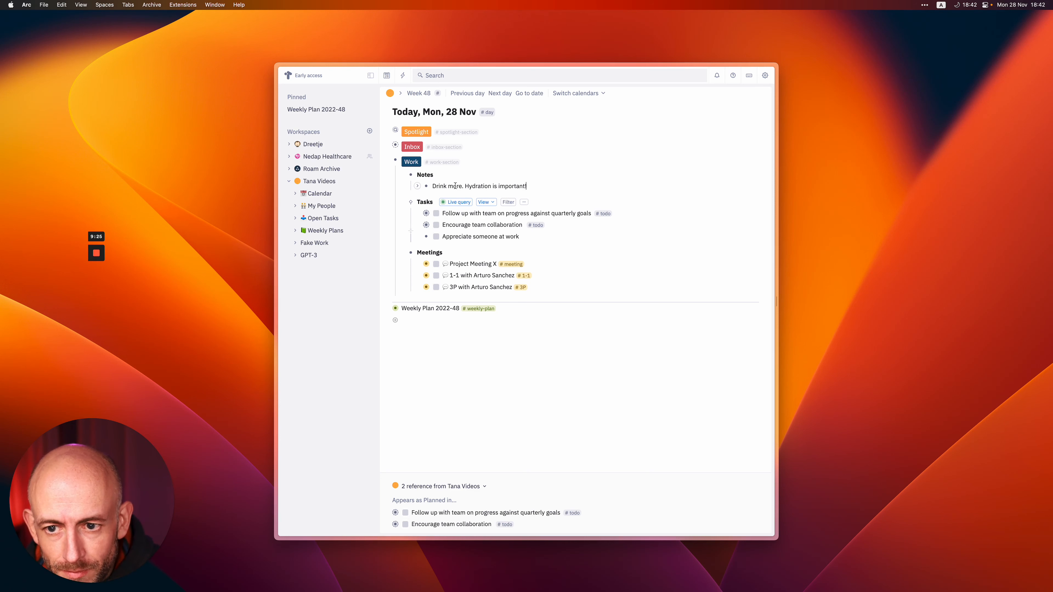
Tag the hydration note spotlight and set its Spotlight for field to the page owner's own co-worker entry from My People.
type("#spot")
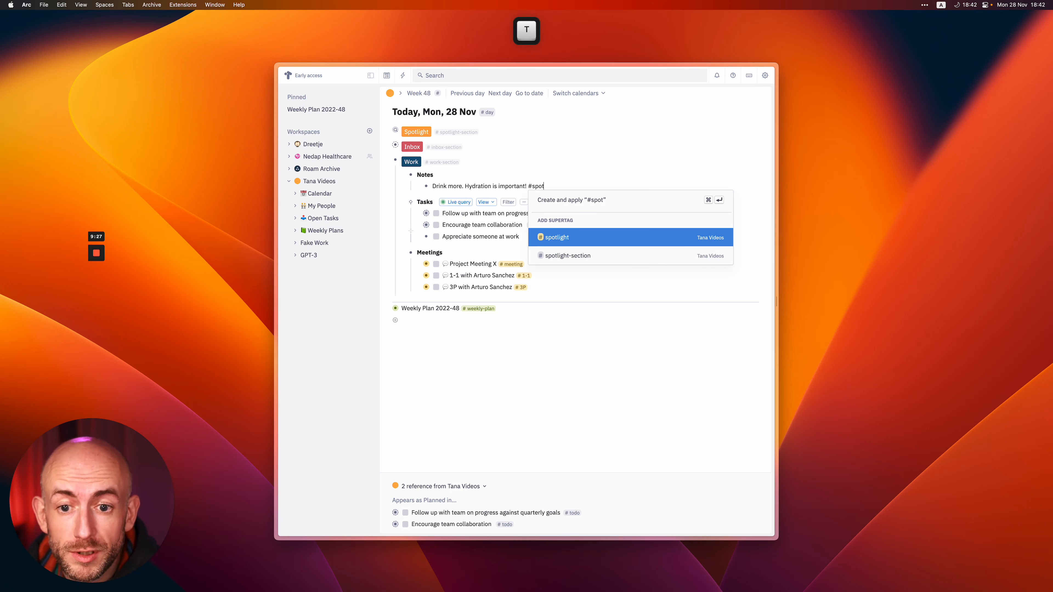
key("Return")
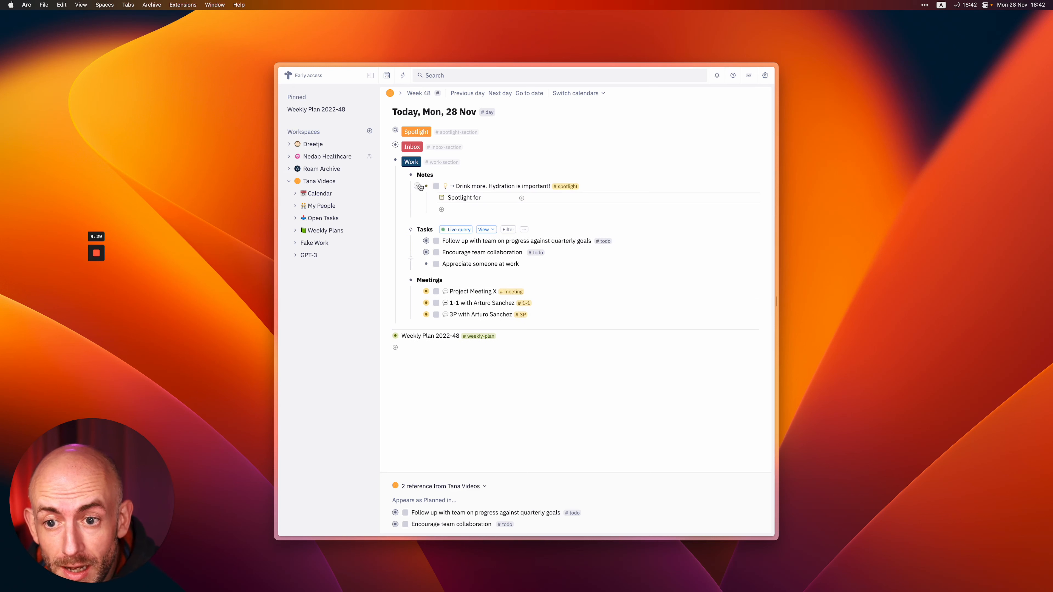
type("@and")
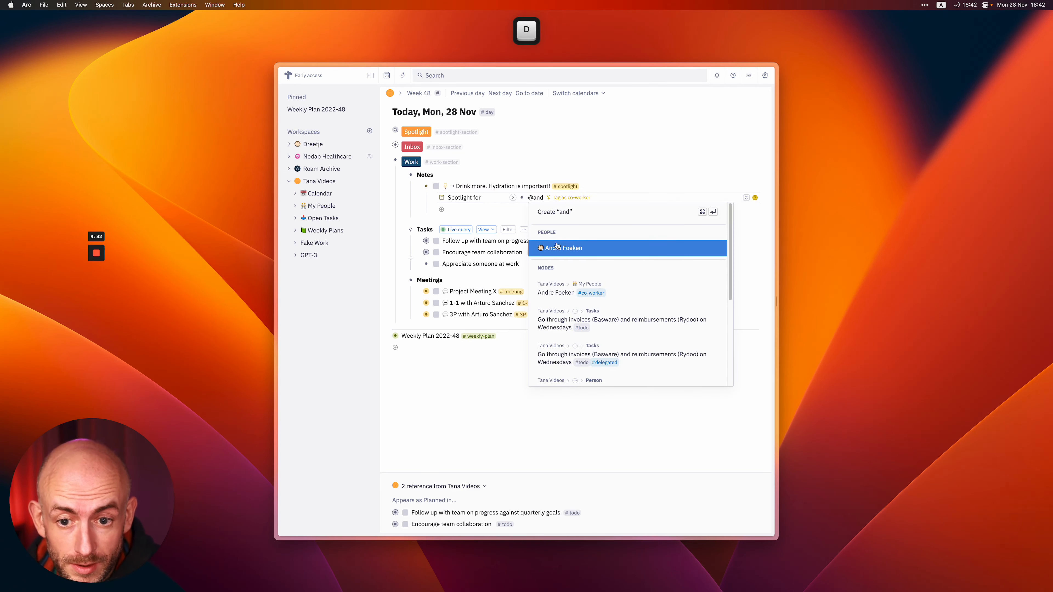
left_click(552, 295)
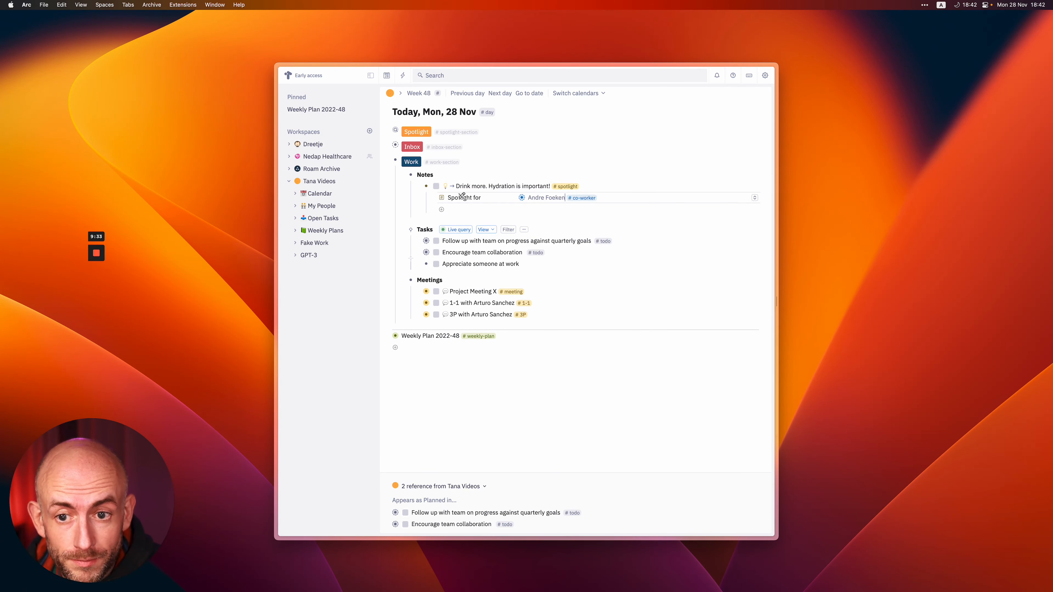
Make "Drink more." bold in the collapsed hydration note and expand the day's Spotlight section.
left_click_drag(457, 187, 488, 189)
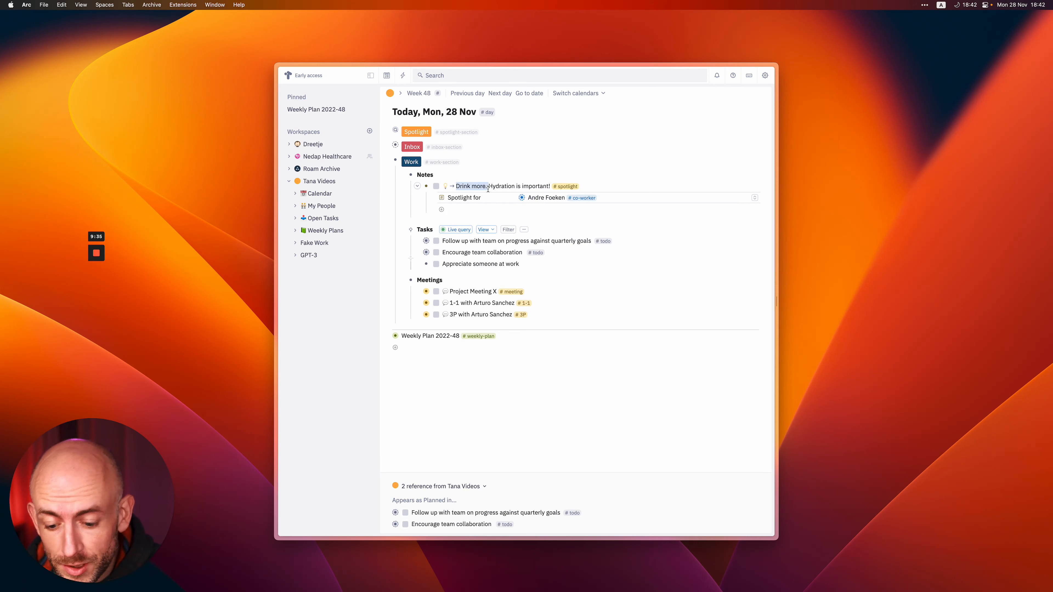
key("cmd+b")
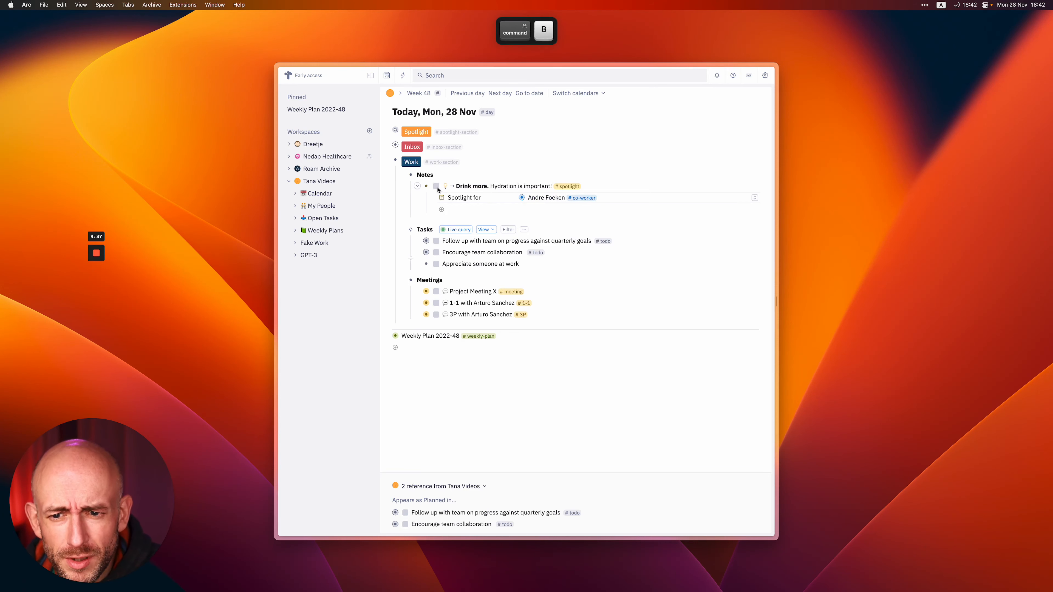
left_click(417, 186)
left_click(387, 130)
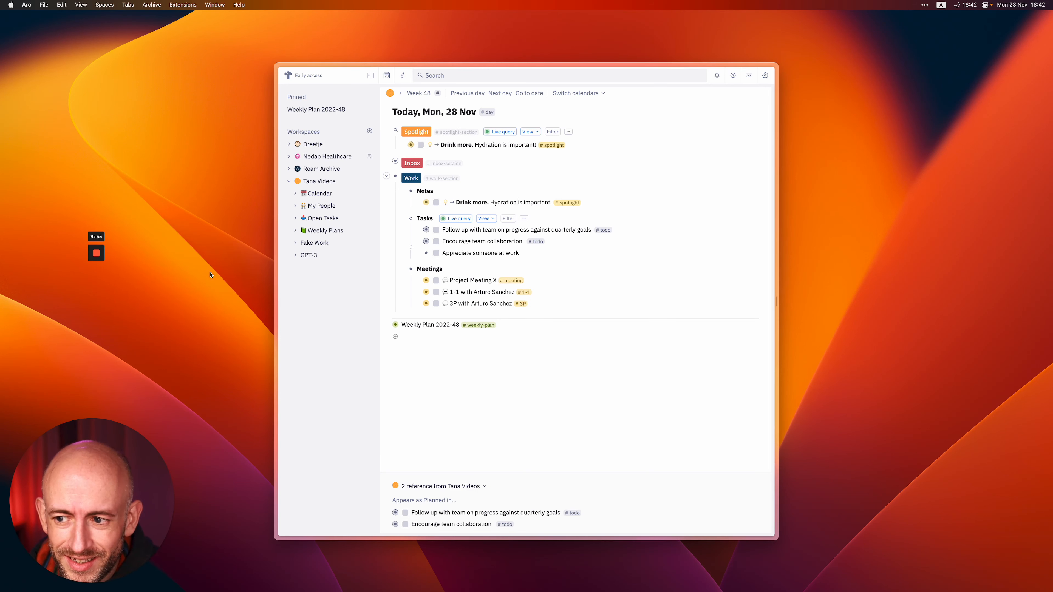
mouse_move(96, 254)
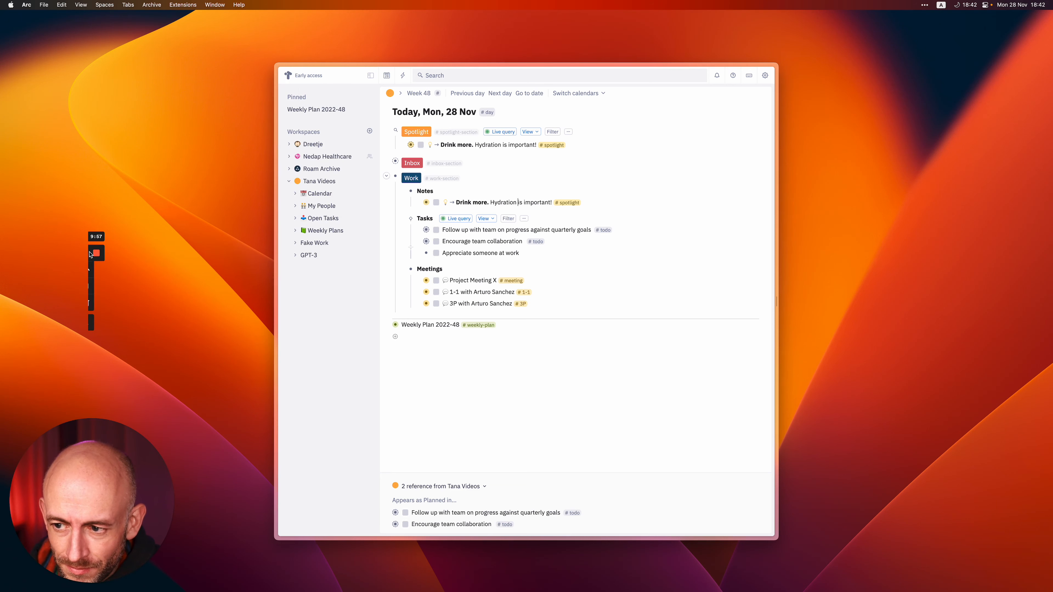
left_click(99, 290)
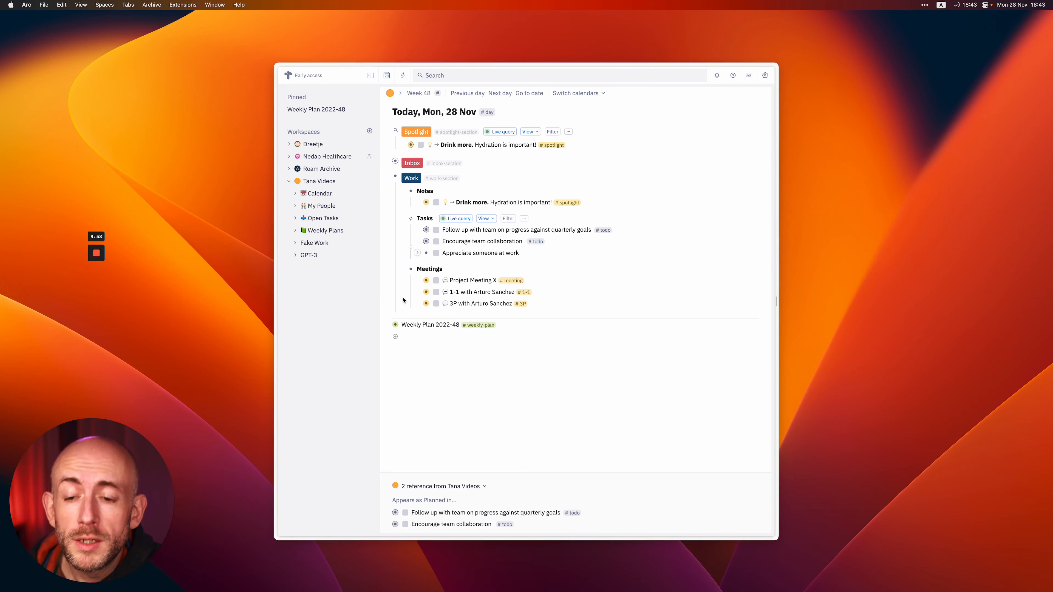